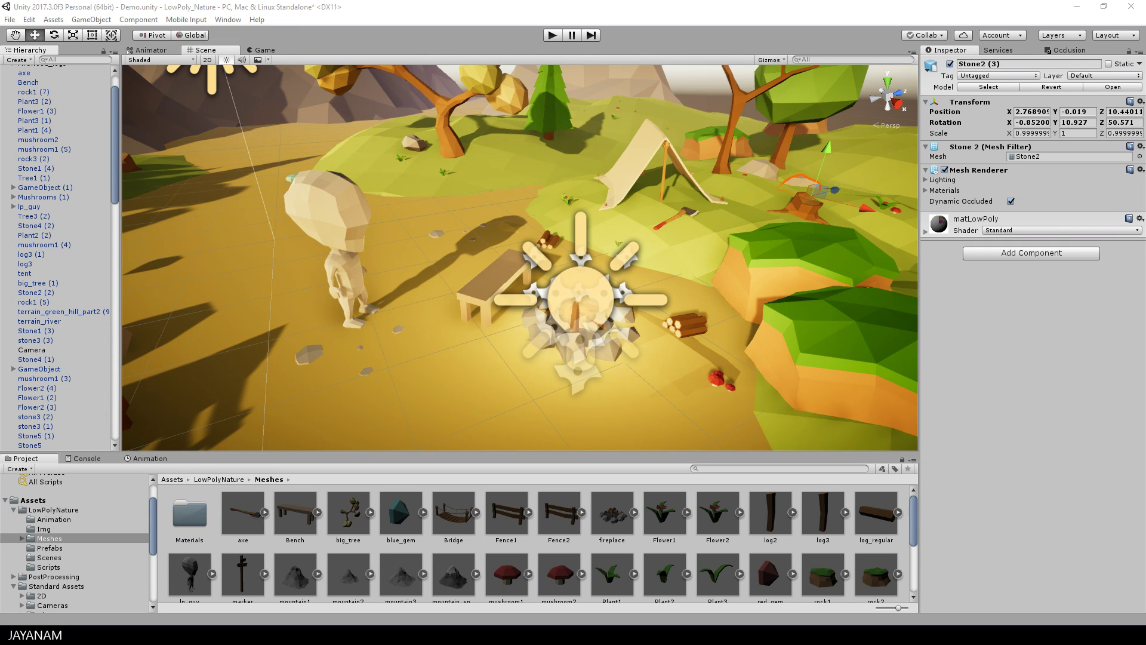
- Select the axe near the tent and campfire, frame it, and orbit and zoom around it
left_click(667, 222)
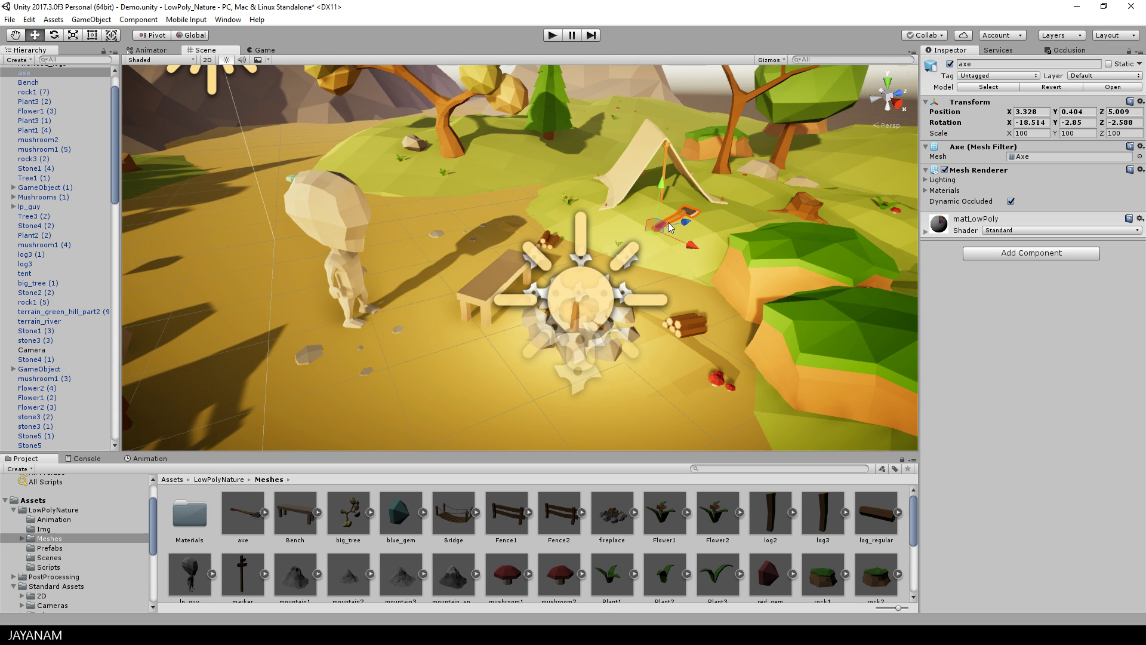
key("f")
left_click_drag(669, 226, 545, 192, "alt")
scroll(653, 210, "down", 5)
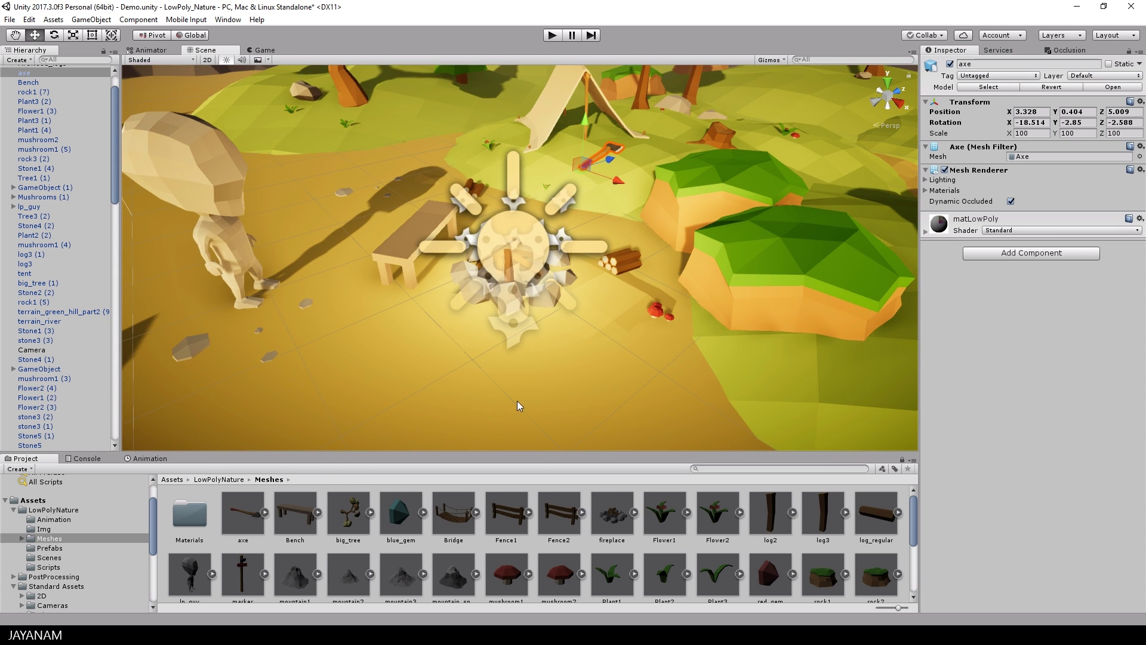
scroll(114, 126, "up", 2)
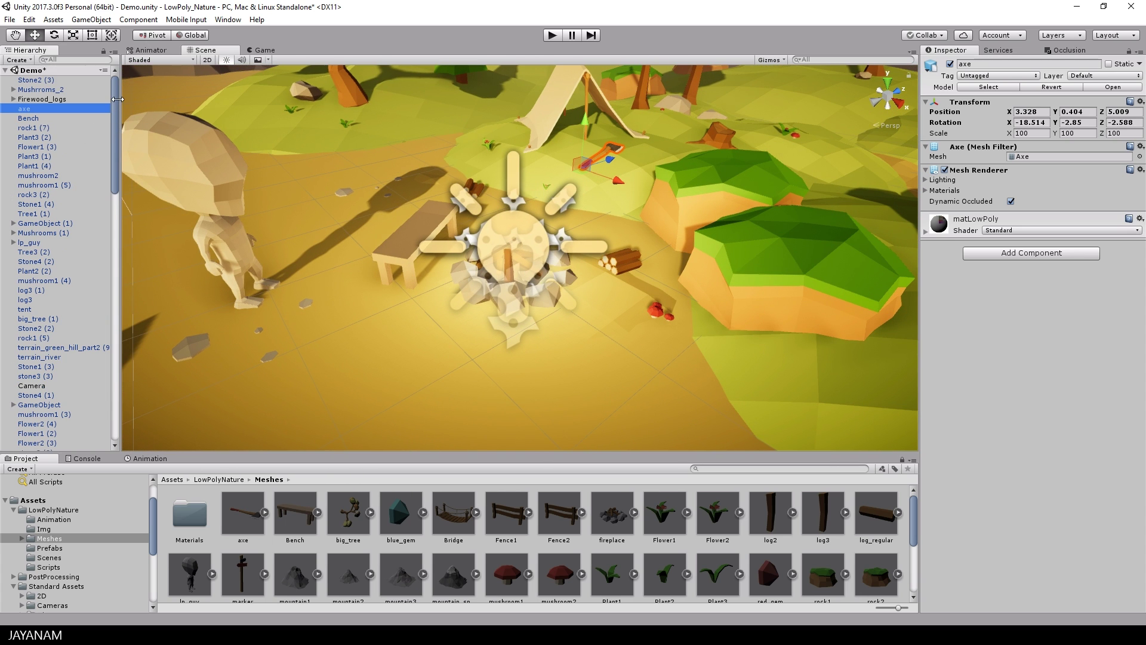
- Create a UI Canvas, move it to the scene root, and rename it HUD
left_click(3, 80)
right_click(5, 87)
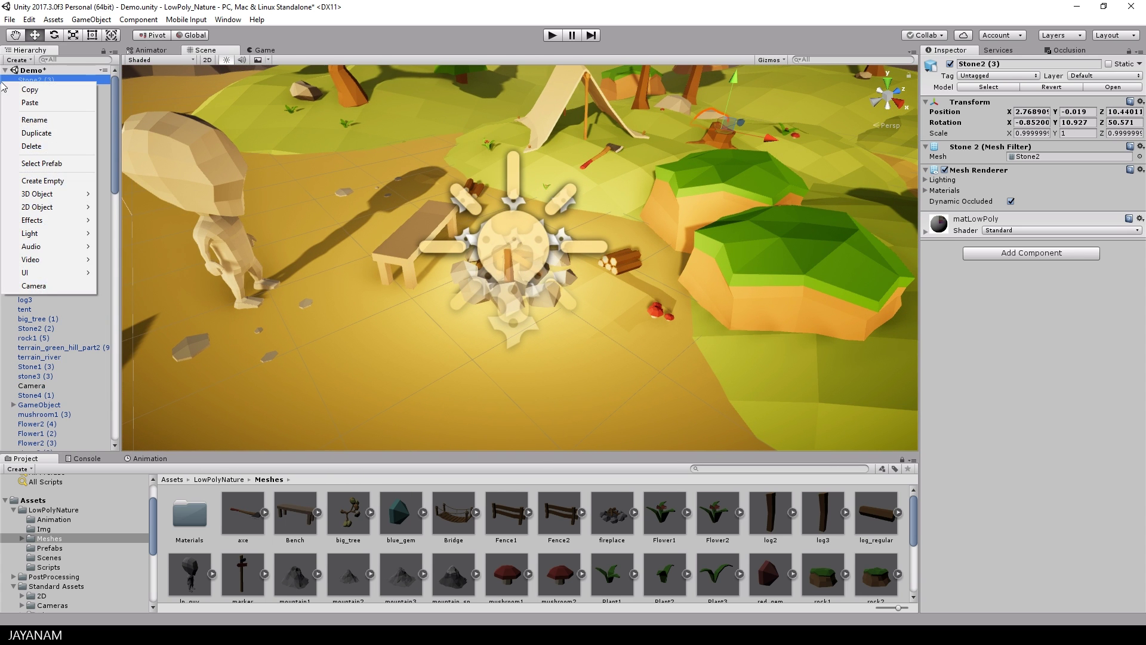
mouse_move(25, 278)
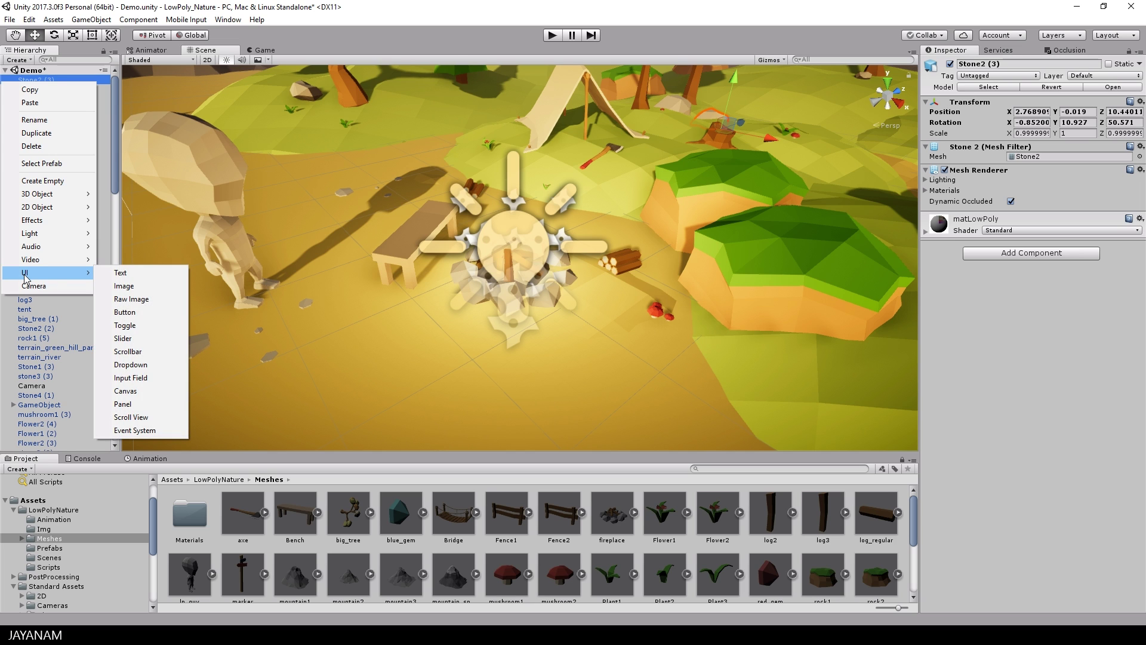
left_click(126, 391)
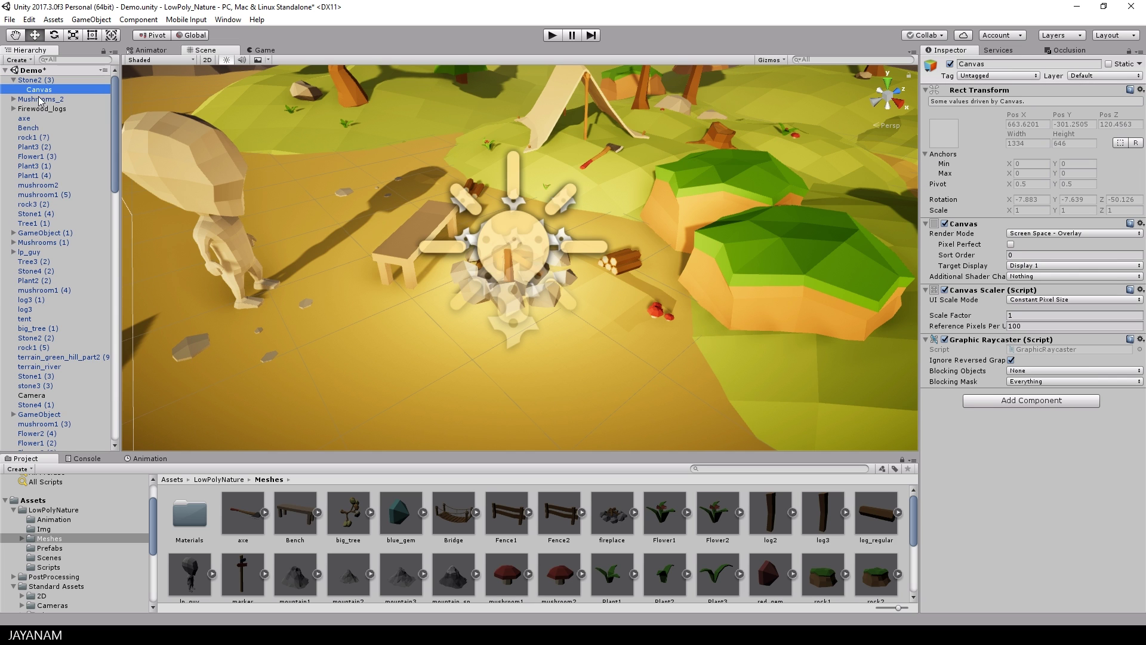
left_click_drag(37, 89, 54, 83)
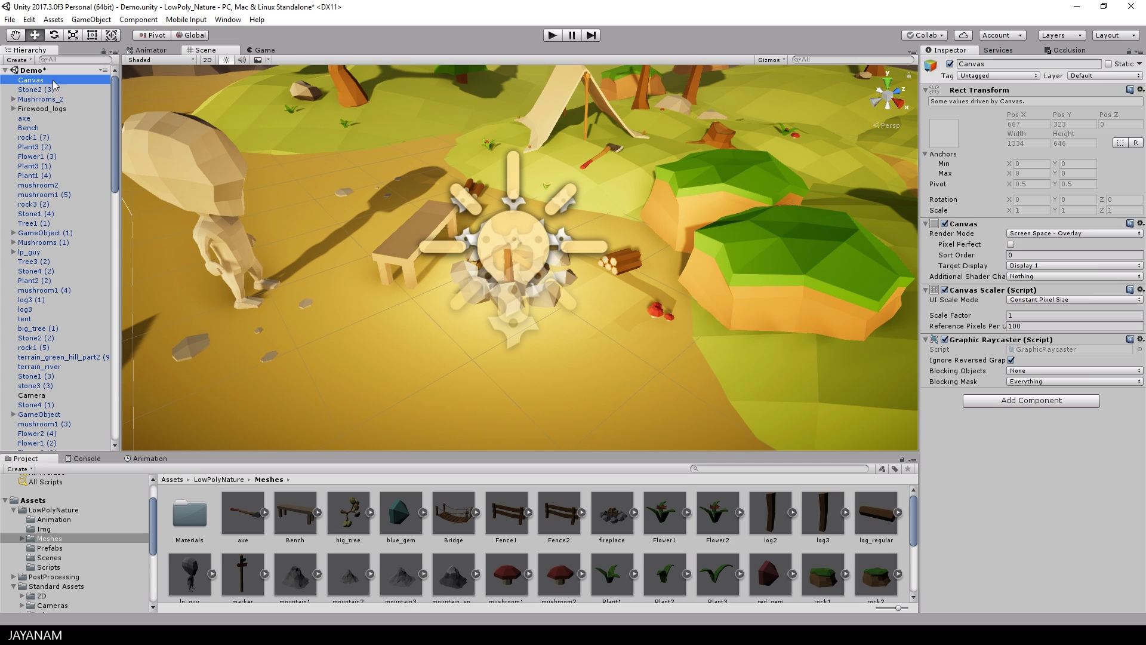
left_click(37, 85)
type("HUD")
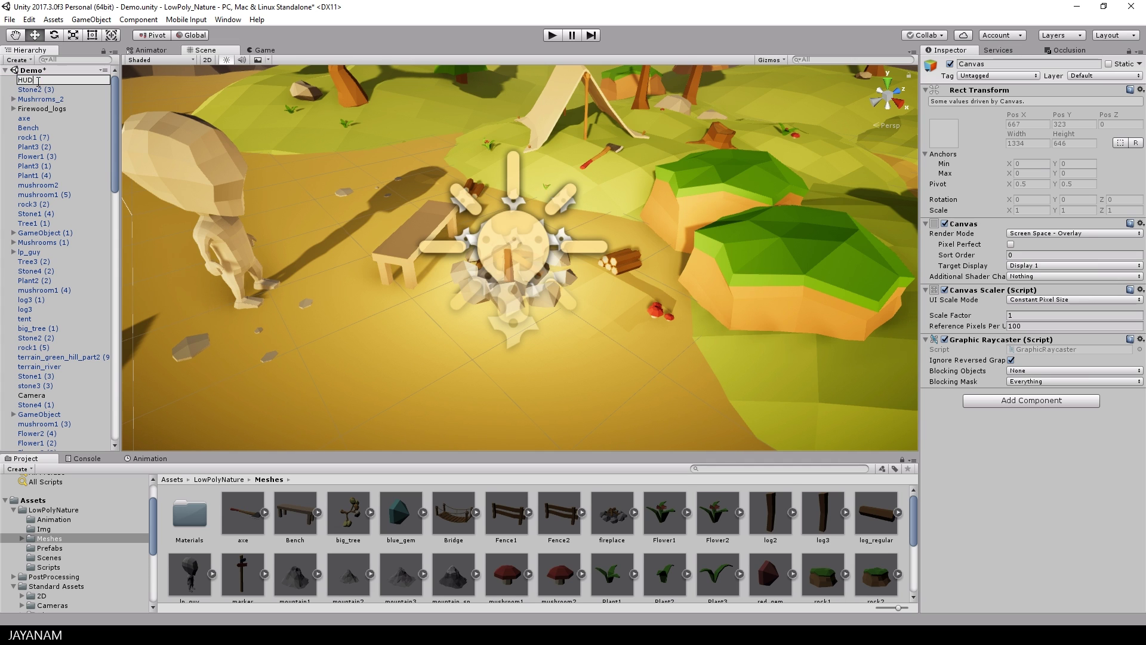
key("Return")
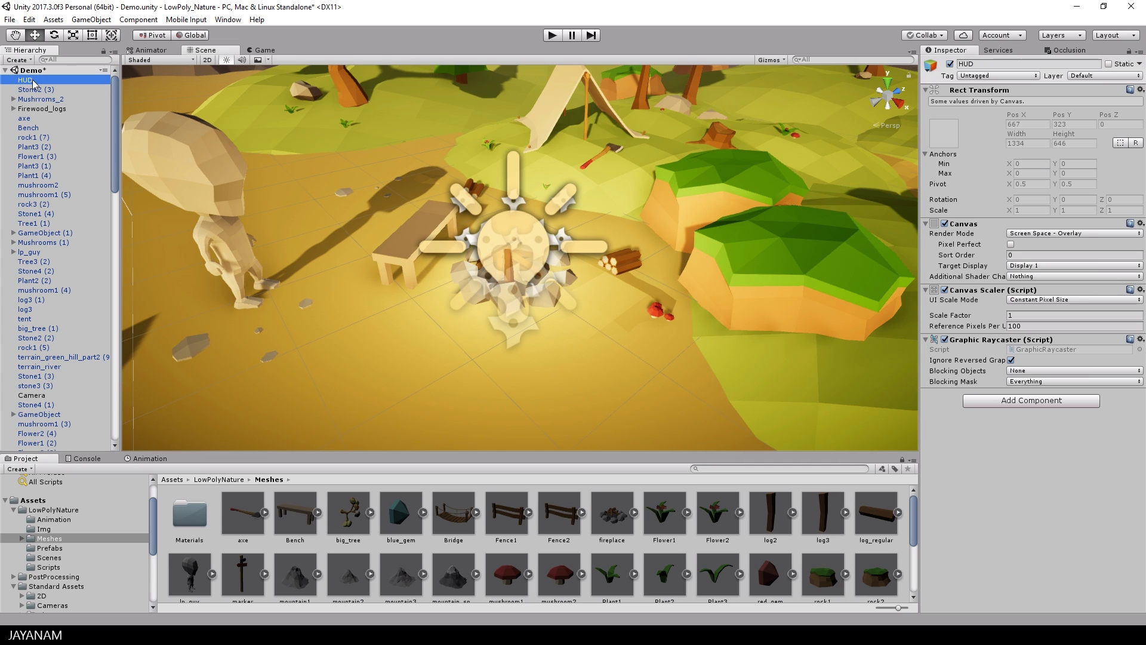
- Set the Canvas Scaler to Scale With Screen Size at 1920×1080 reference resolution
left_click(1051, 300)
left_click(1055, 325)
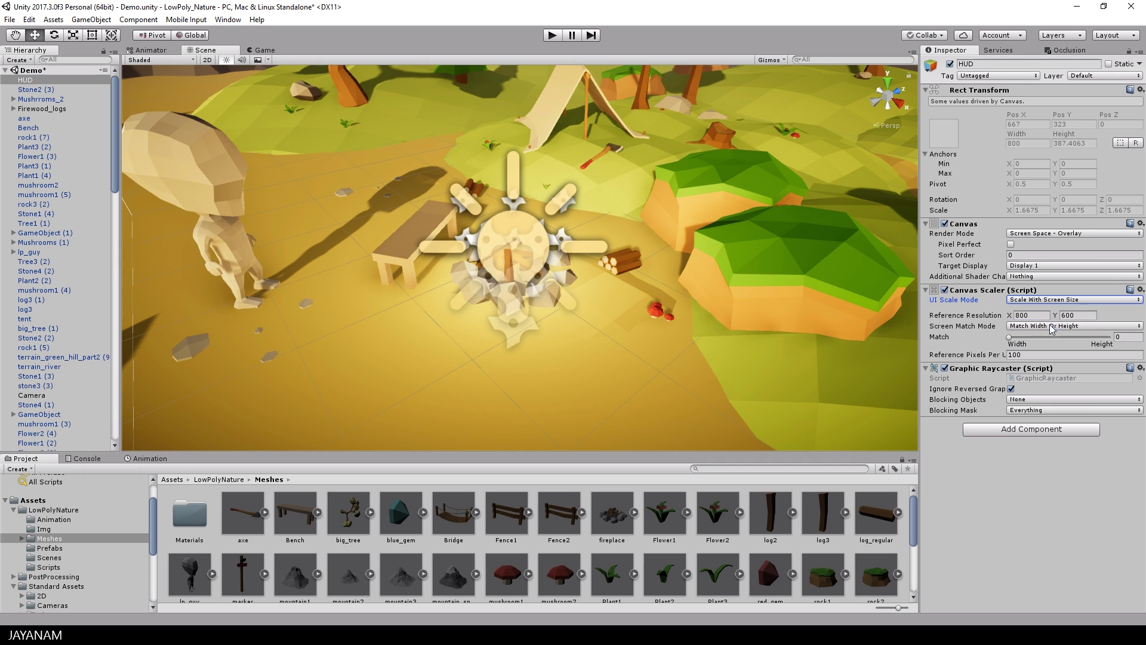
left_click(1023, 315)
type("1920")
key("Tab")
type("1080")
key("Tab")
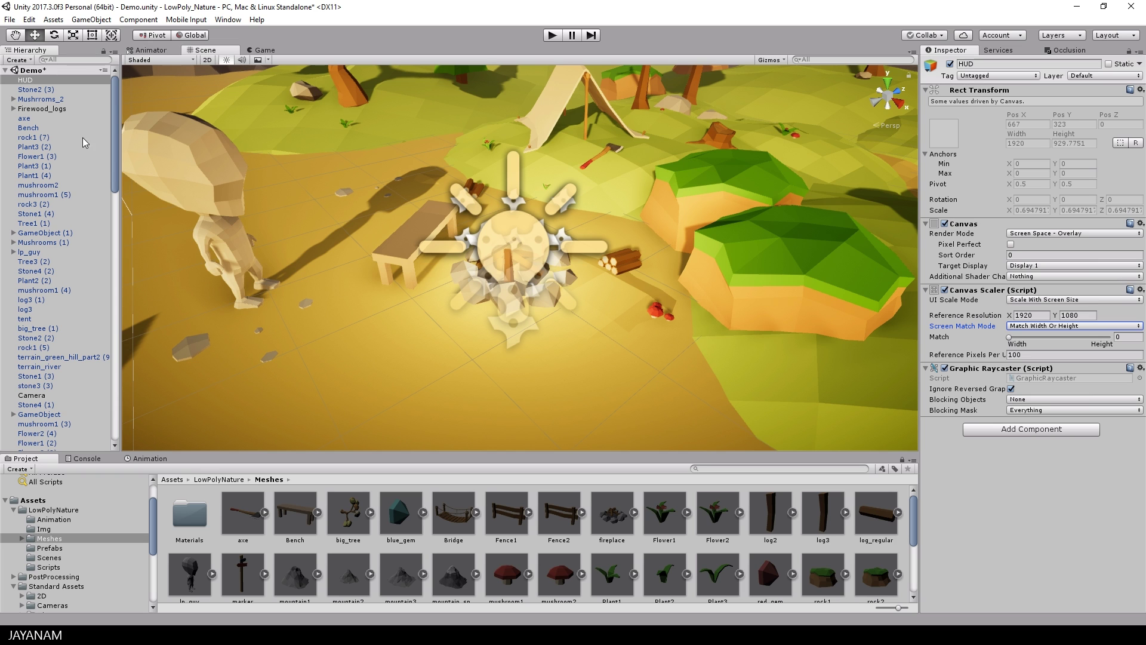
- Add a Panel inside HUD, darken its colour, and frame it in 2D view
right_click(24, 80)
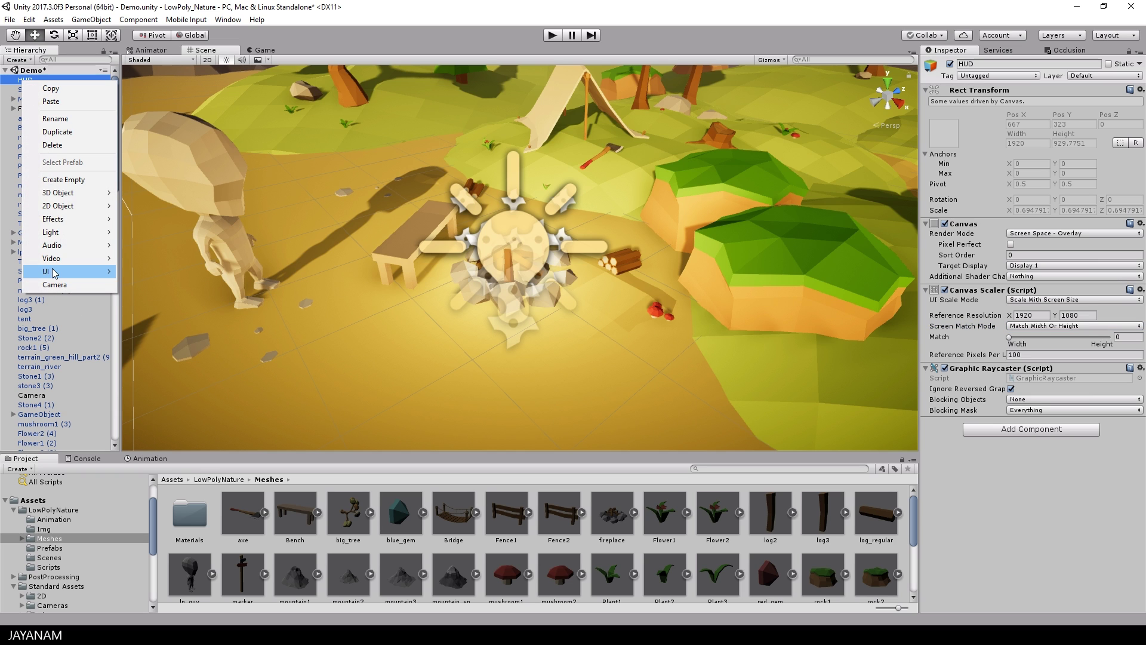
mouse_move(54, 272)
left_click(173, 406)
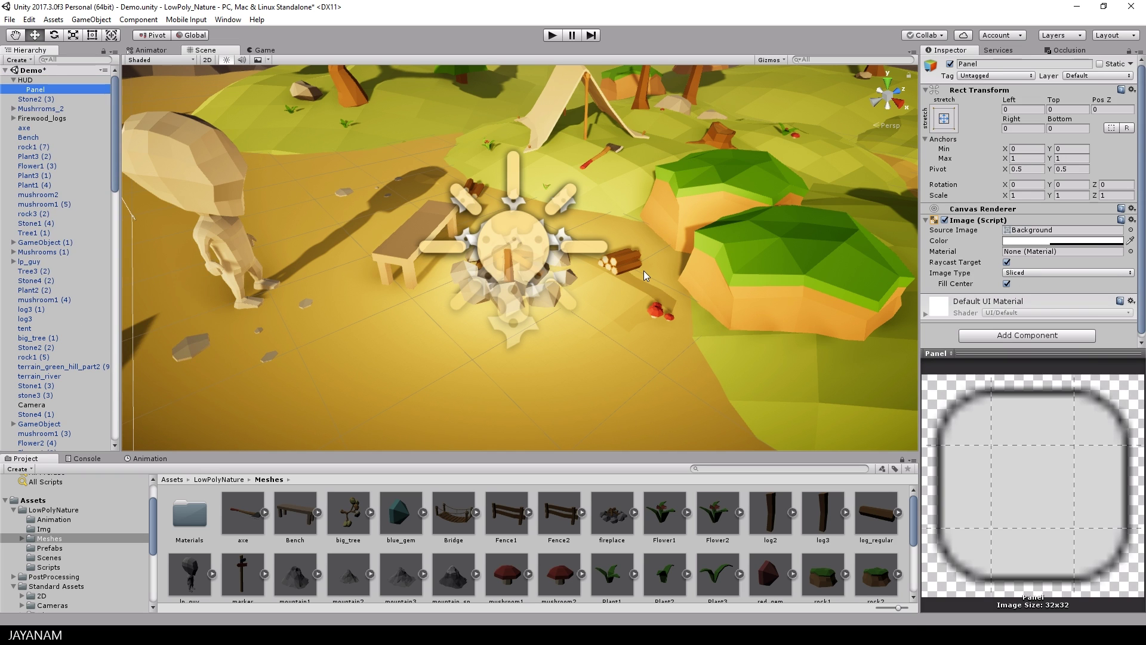
left_click(1039, 241)
left_click_drag(967, 227, 920, 264)
left_click(1045, 134)
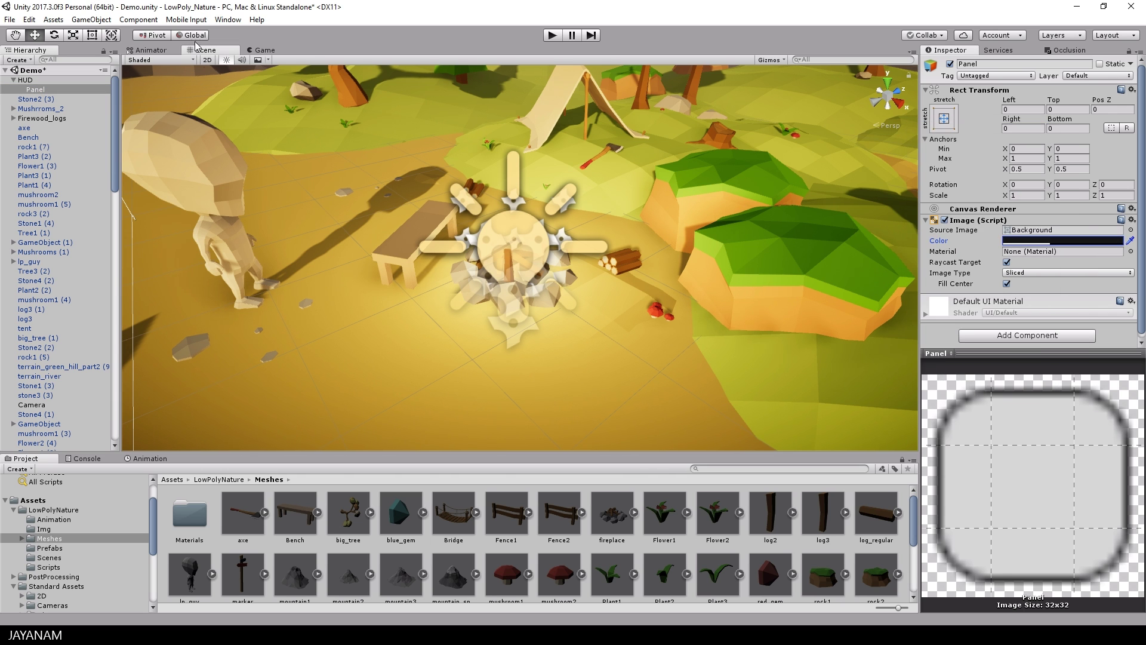
left_click(207, 60)
key("f")
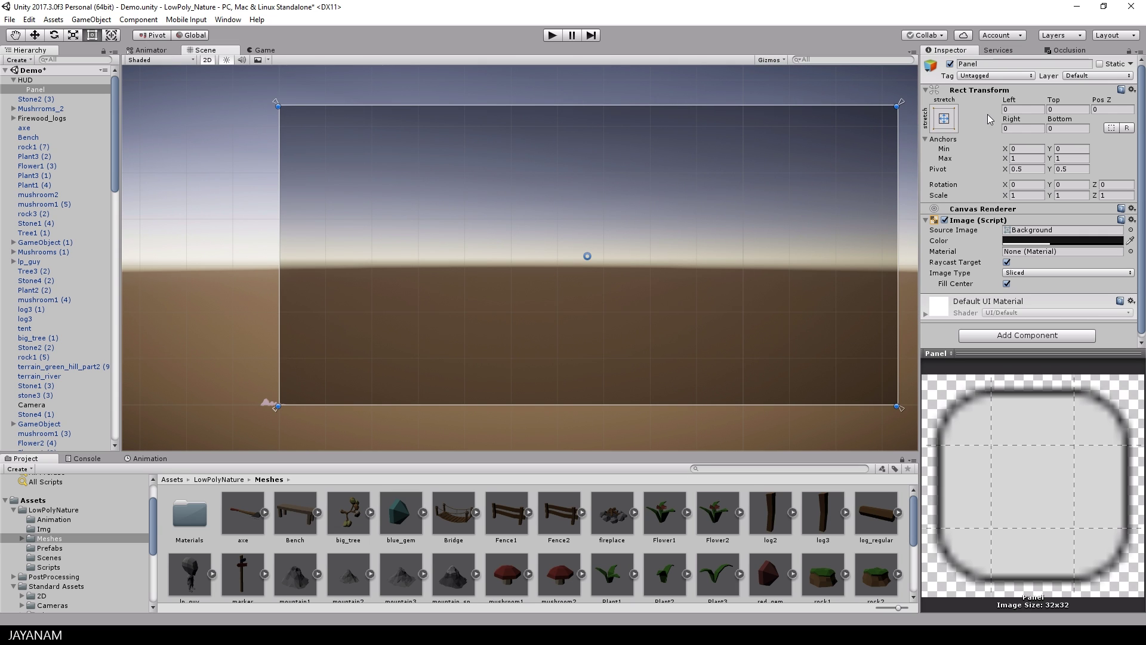
- Anchor the panel bottom-centre and set its width to 910
left_click(944, 118)
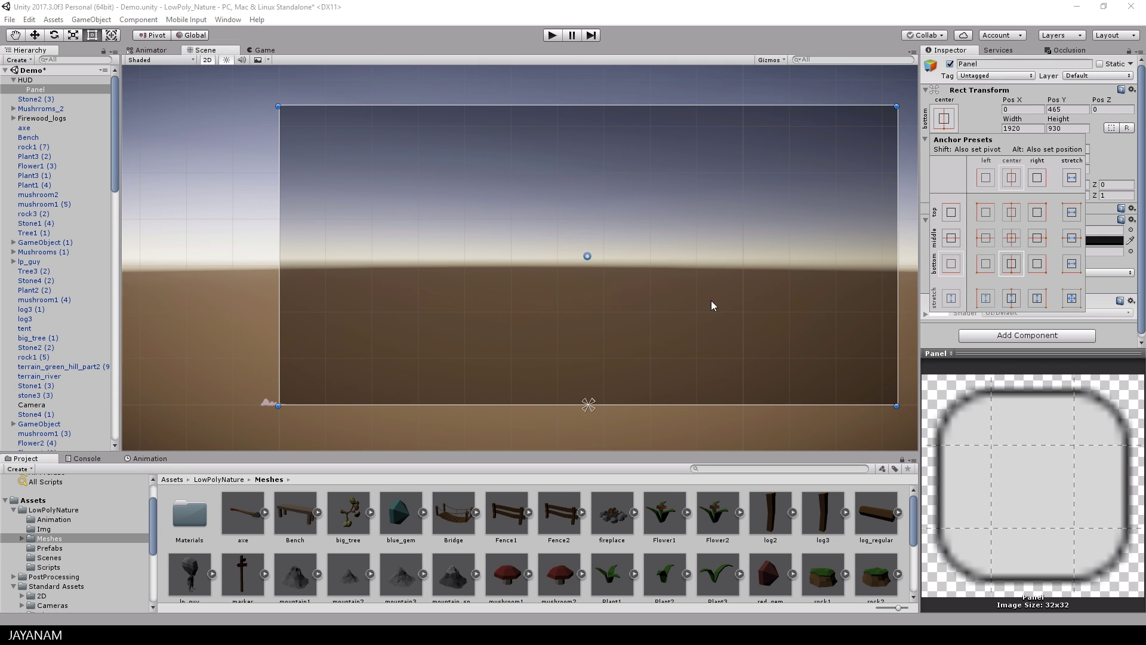
left_click(1012, 263)
type("910")
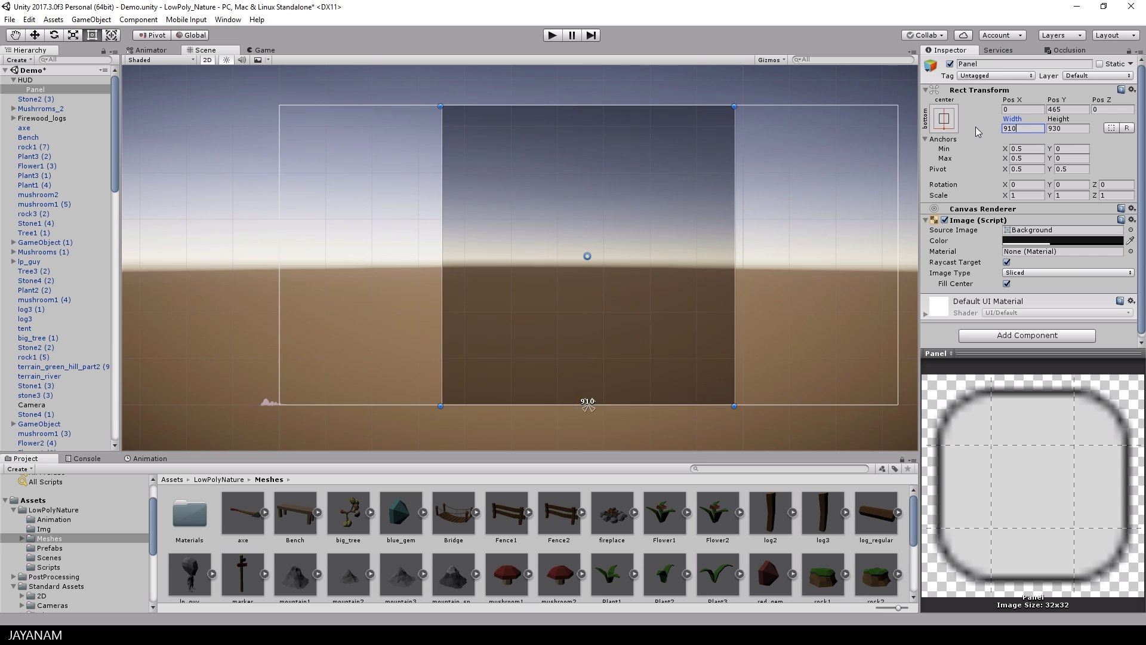
key("Tab")
- Set panel height 100, try ButtonSpacebarSprite as its image, and make its colour nearly opaque
type("100")
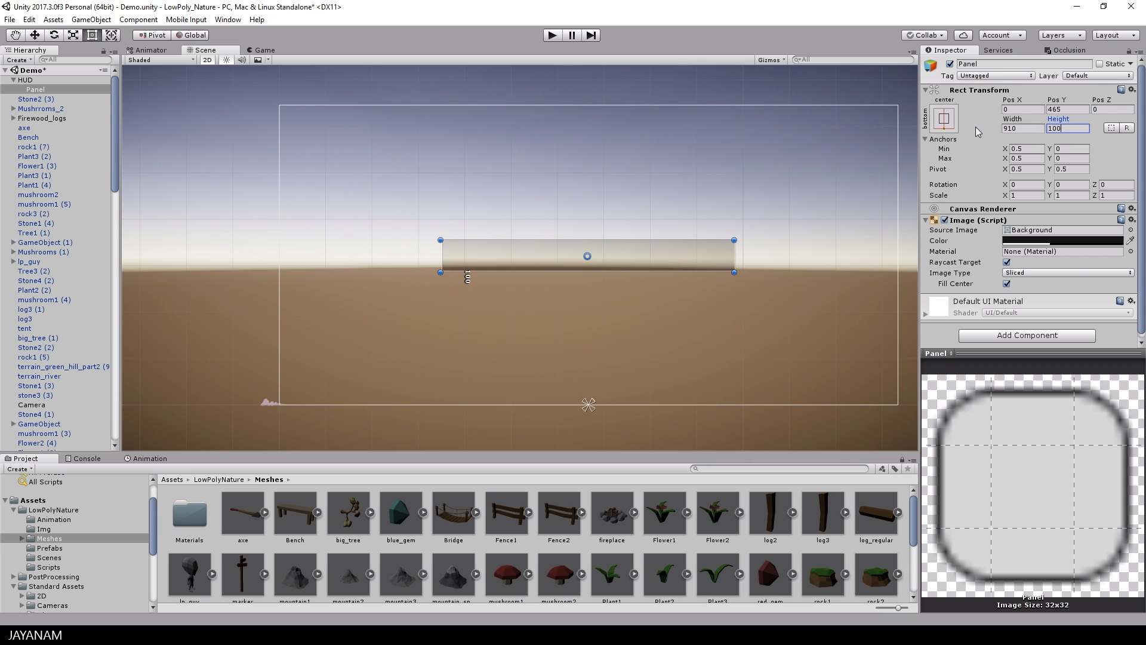
key("Return")
left_click(1130, 230)
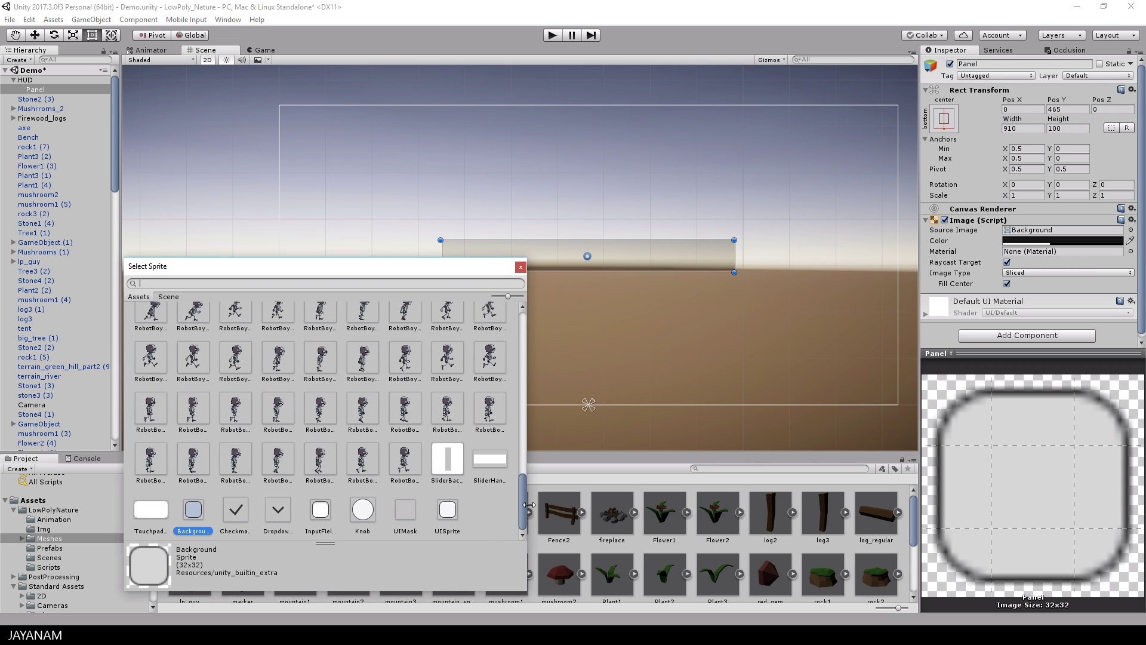
left_click(235, 380)
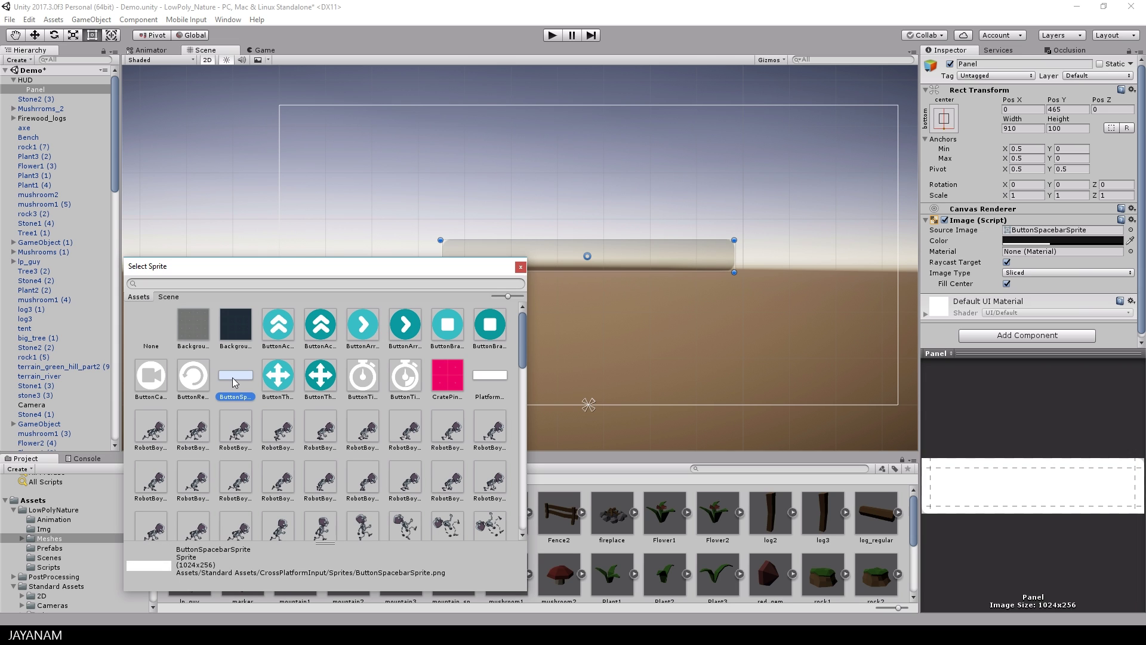
left_click(520, 267)
left_click(1090, 241)
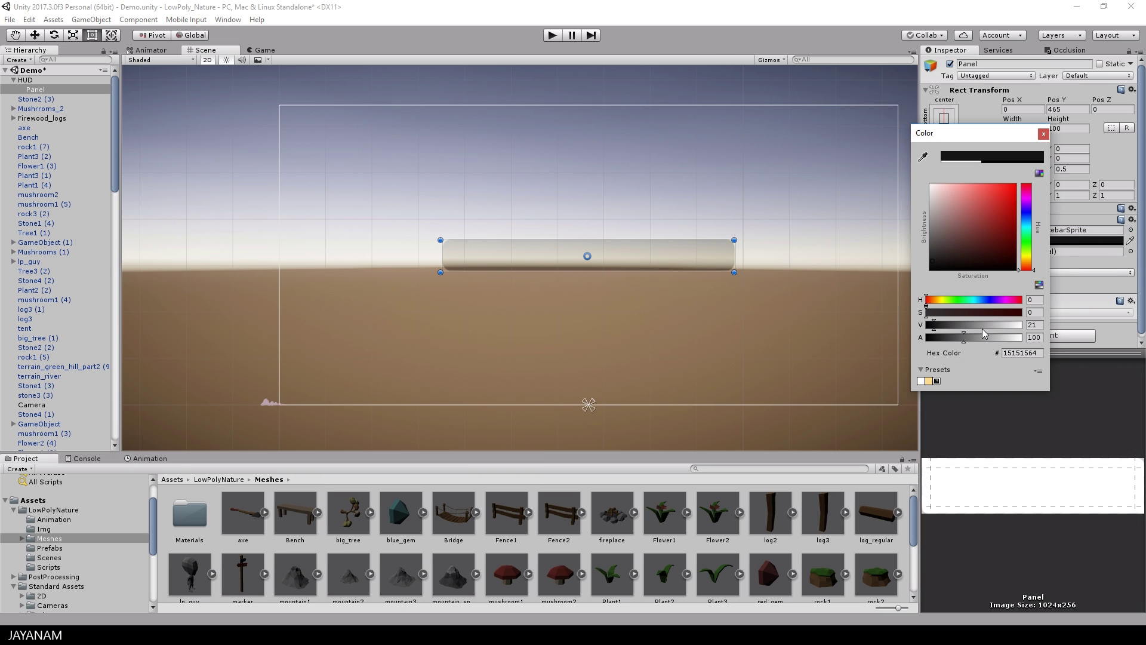
left_click_drag(985, 337, 1012, 342)
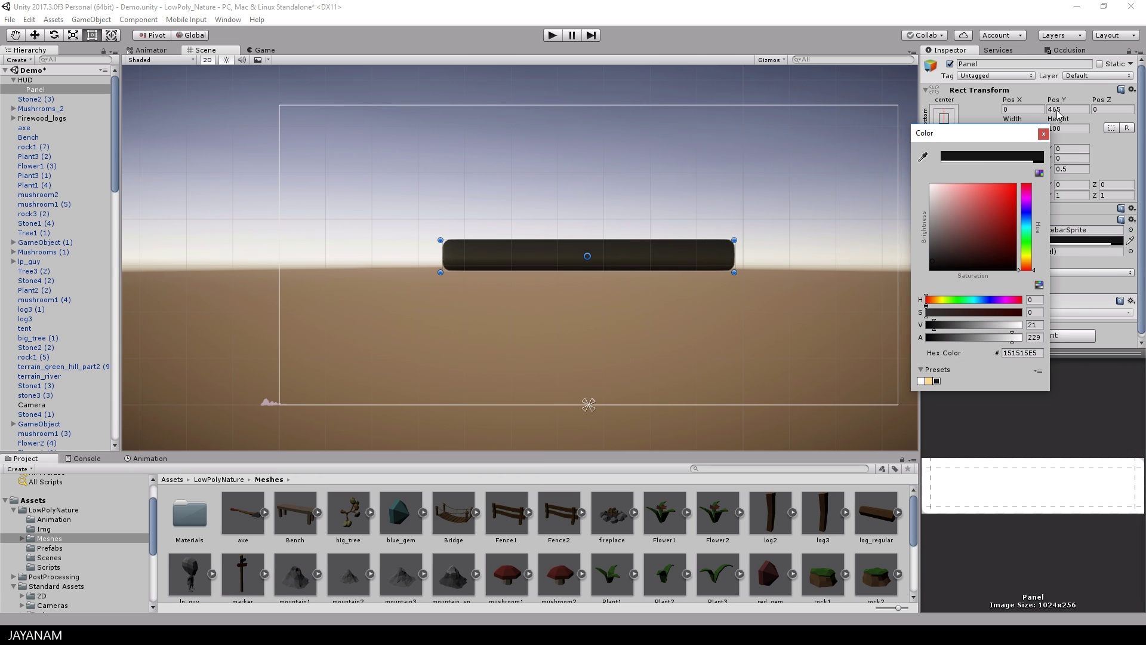
left_click(1043, 133)
- Switch the panel image to PlatformWhiteSprite and lower it to about Pos Y 64
left_click(1130, 230)
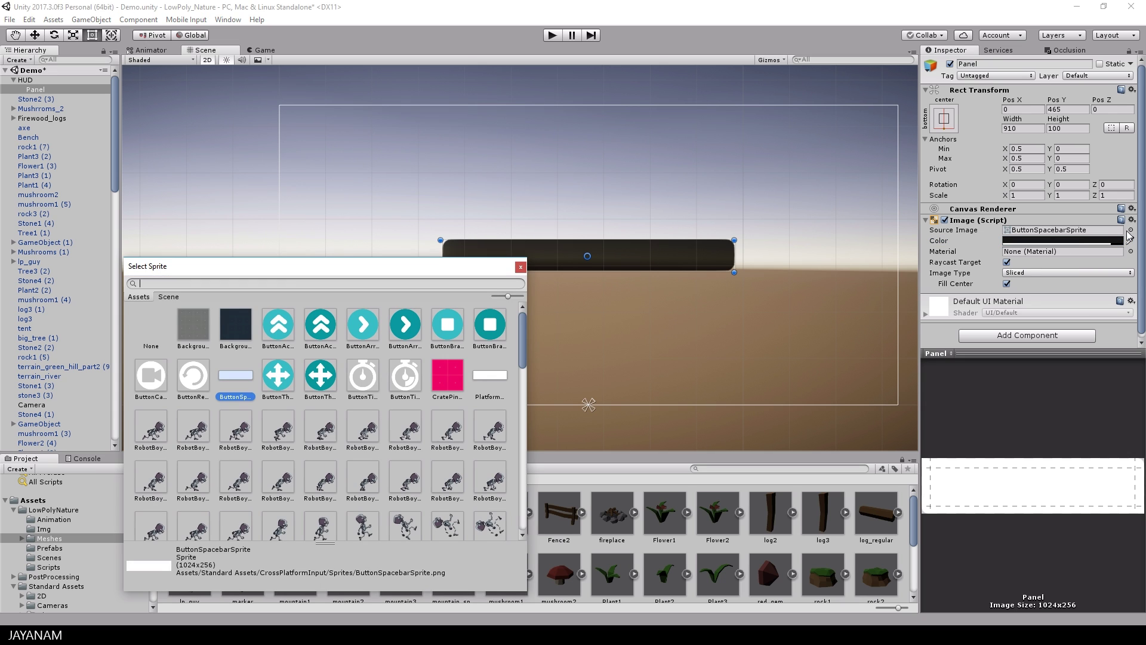
left_click(478, 369)
left_click(520, 267)
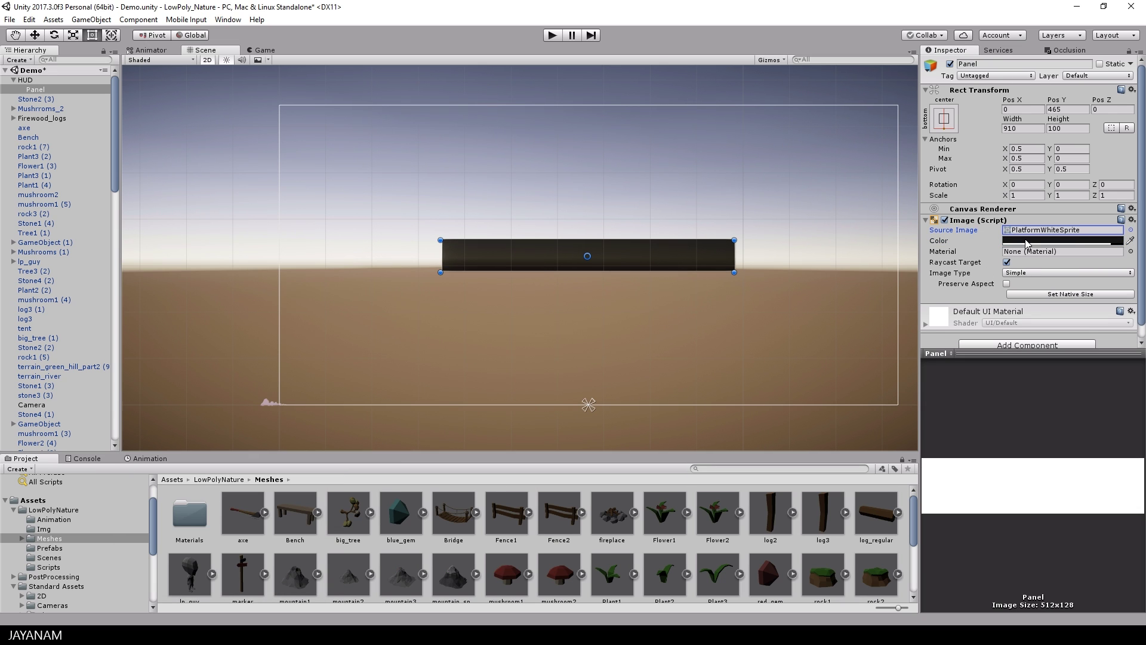
left_click(1027, 241)
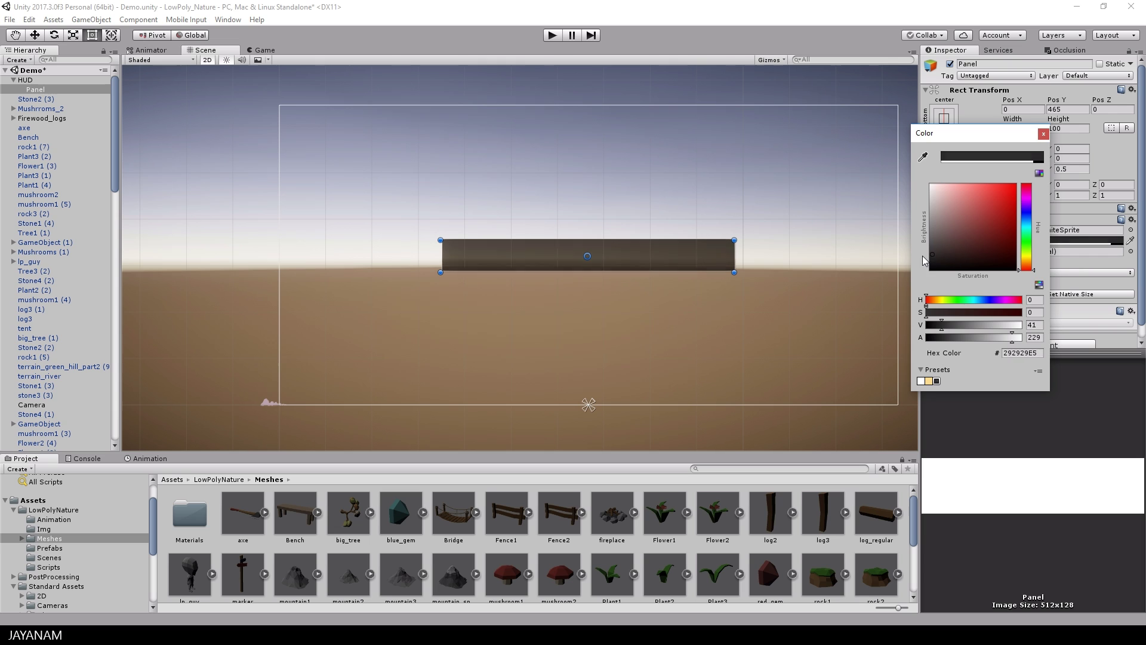
left_click(1045, 133)
key("w")
left_click_drag(588, 216, 578, 342)
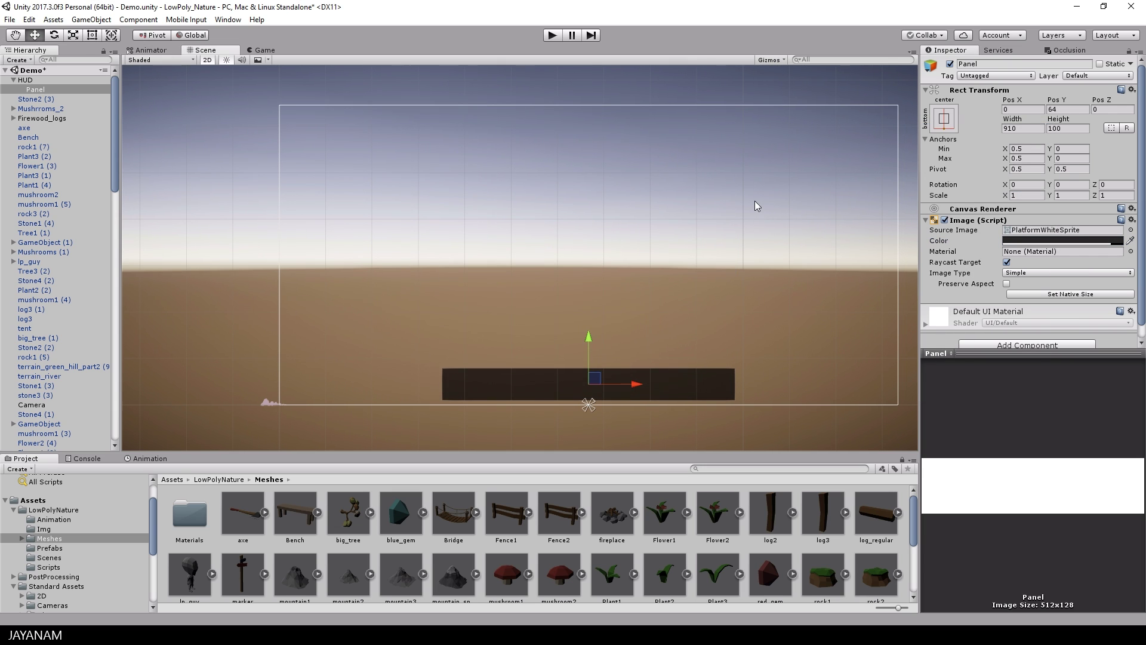
- Rename the panel Inventory and add a child UI Image named Slot
left_click(35, 90)
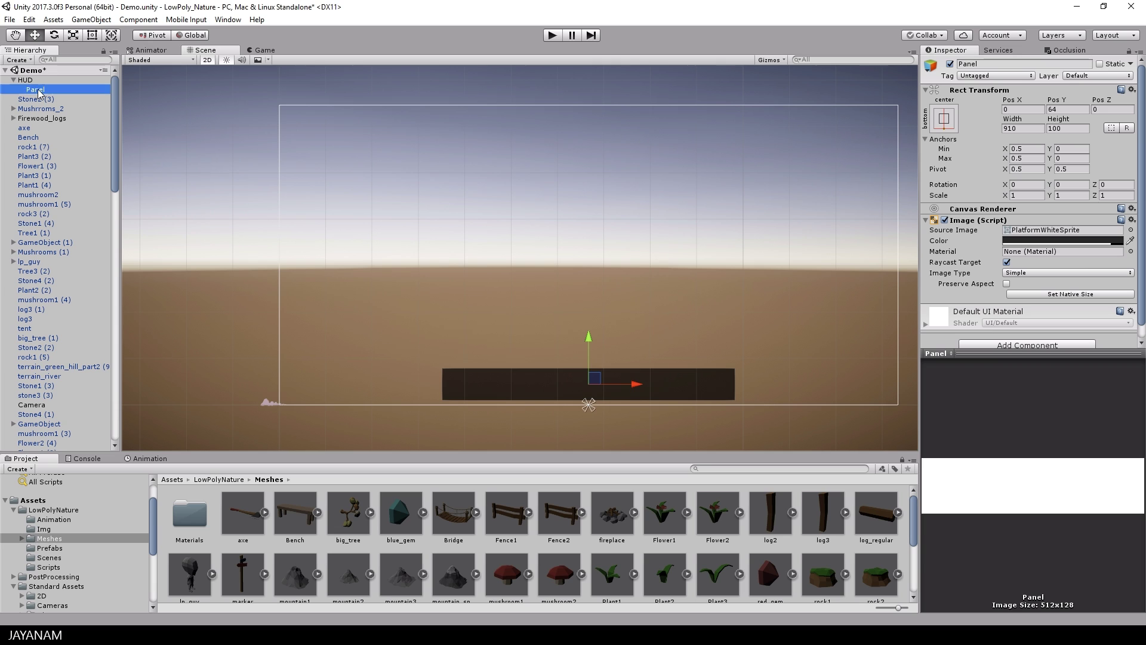
type("Inventory")
key("Return")
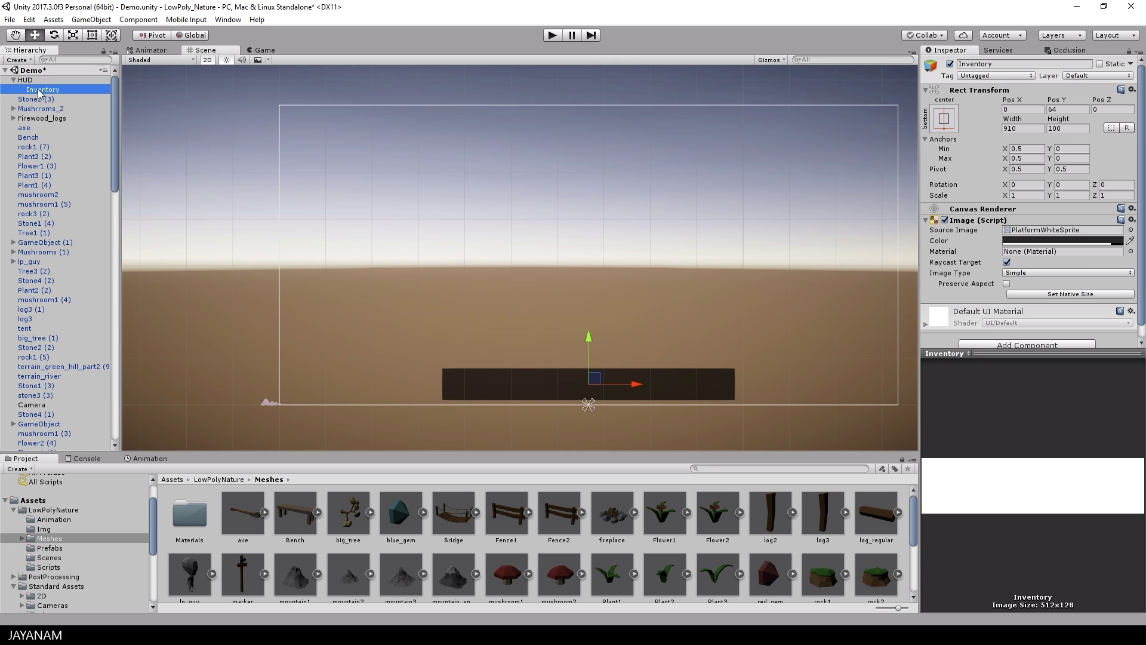
right_click(42, 91)
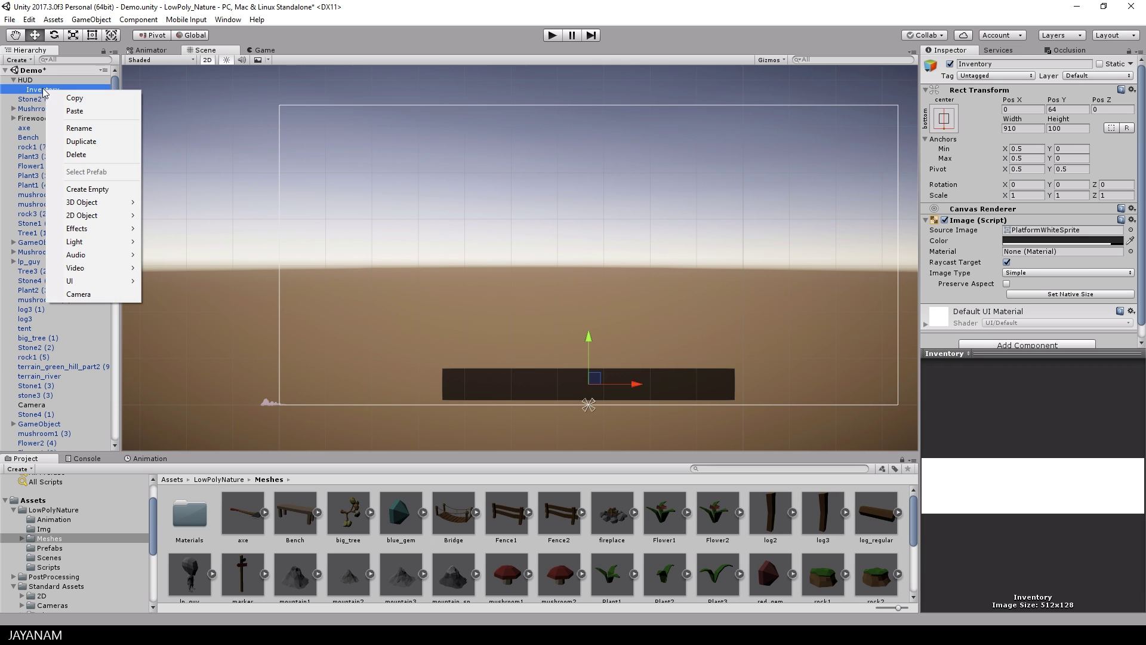
mouse_move(77, 282)
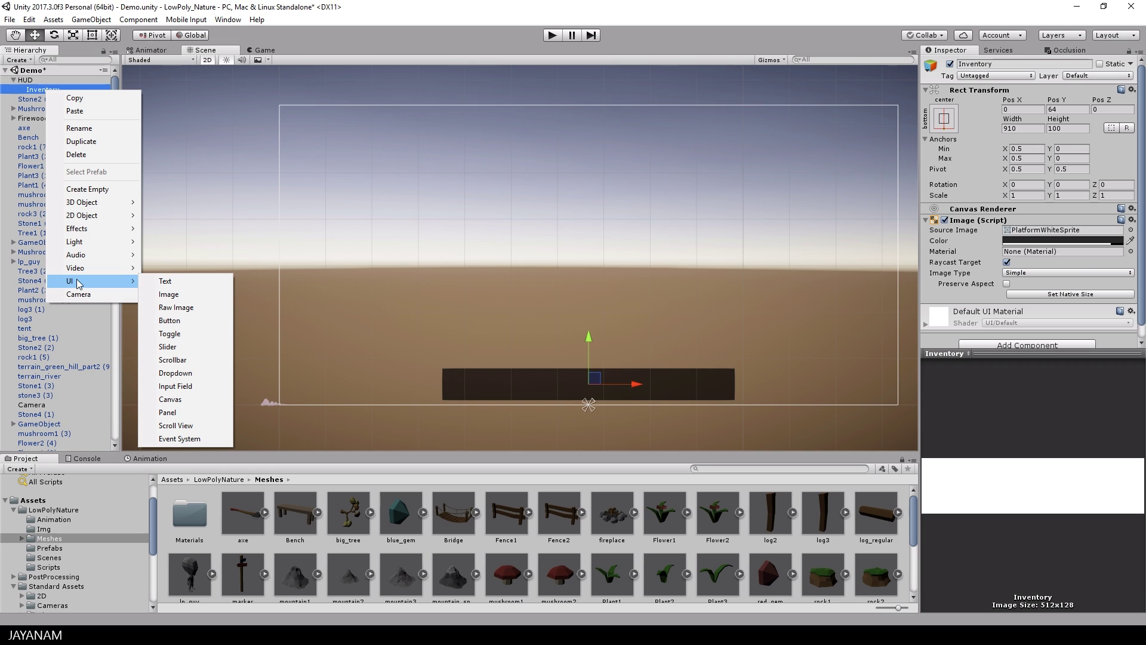
left_click(187, 299)
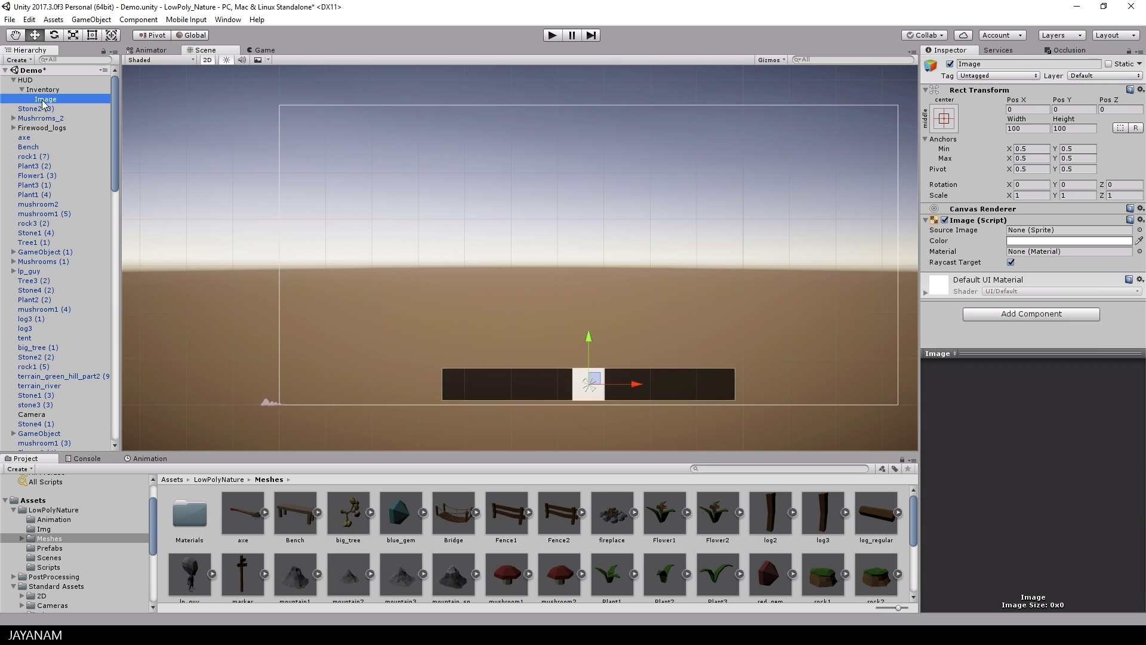
type("Slot")
key("Return")
- Anchor Slot middle-left and size it 80×80
left_click(943, 117)
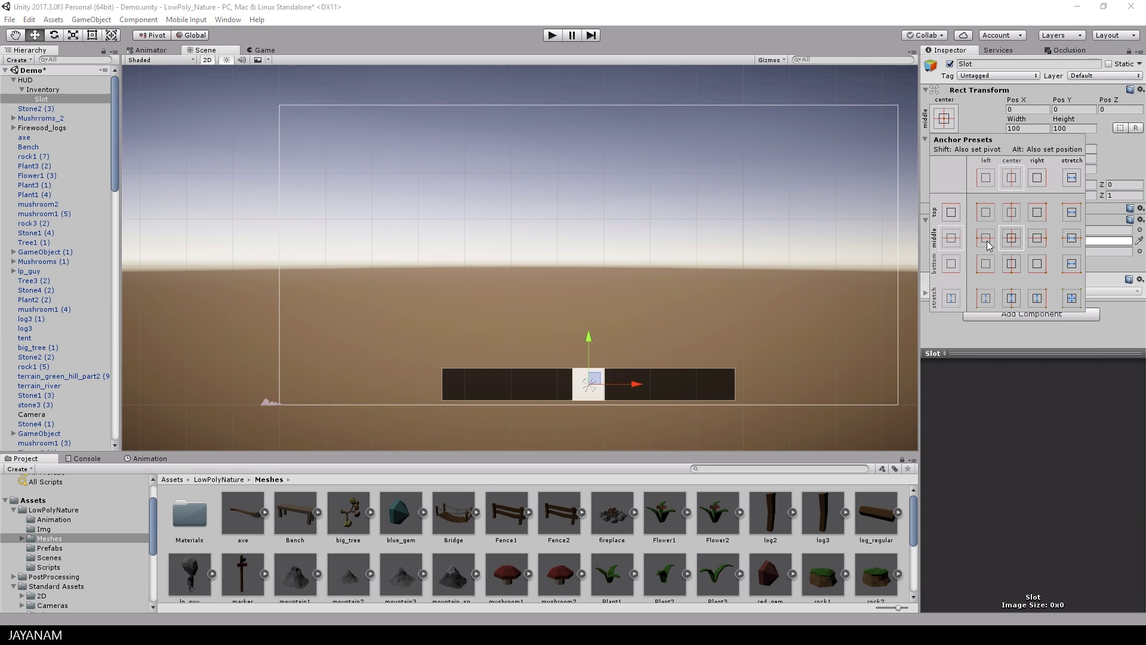
left_click(988, 241)
left_click(1038, 129)
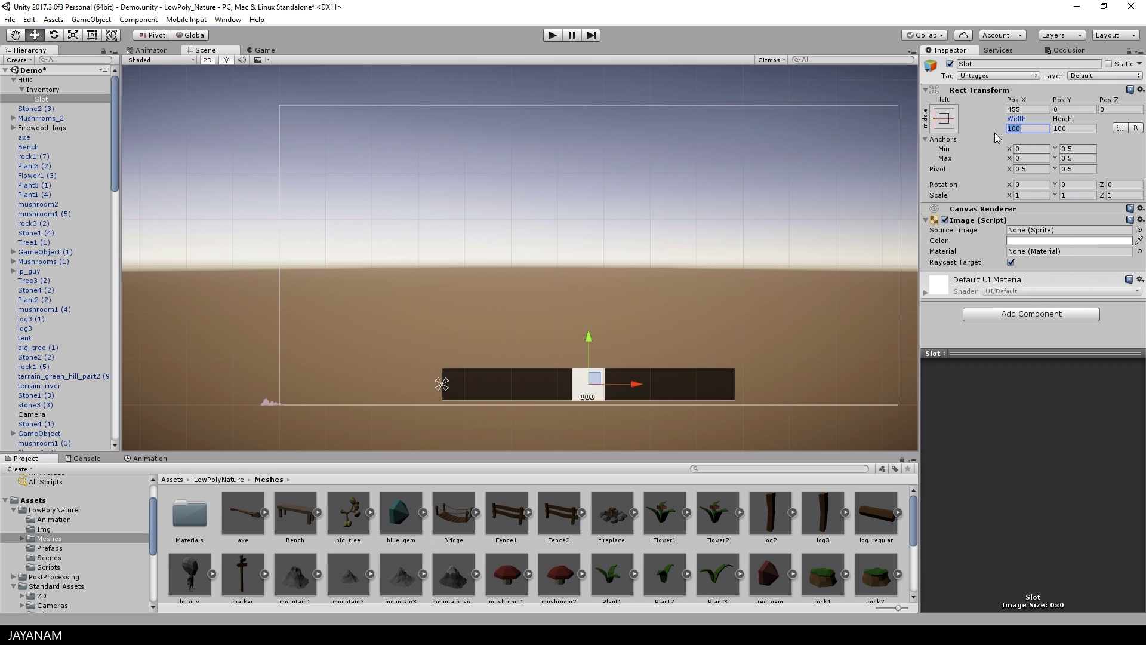
type("80")
key("Tab")
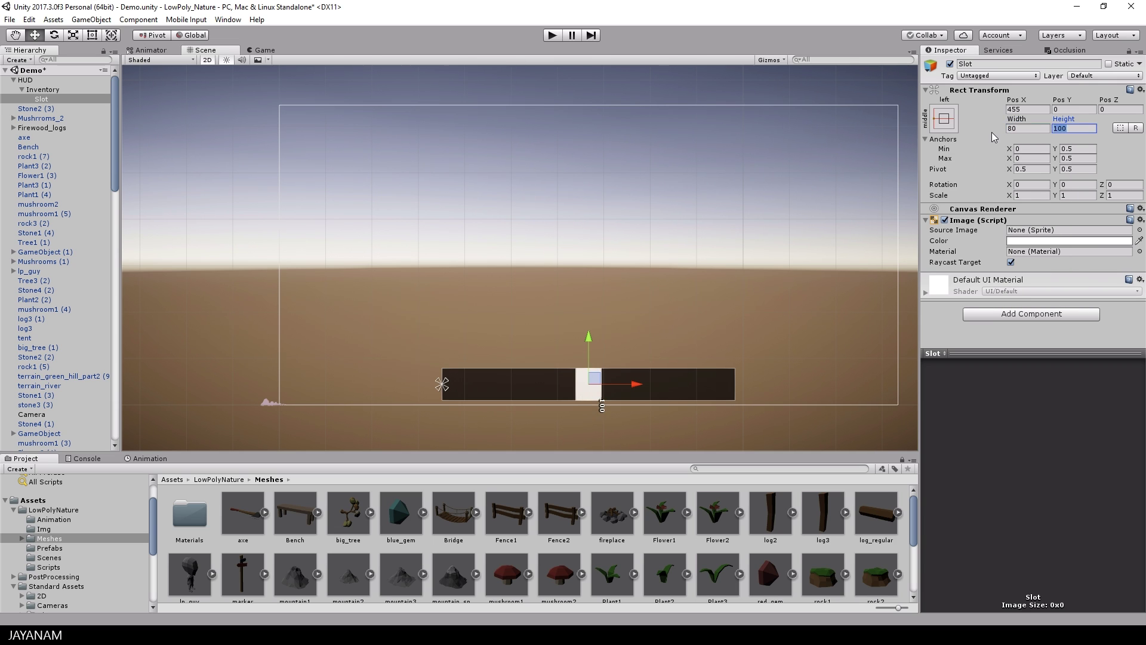
type("80")
- Make Slot nearly black (151515) and place it at Pos X 50
left_click(1092, 241)
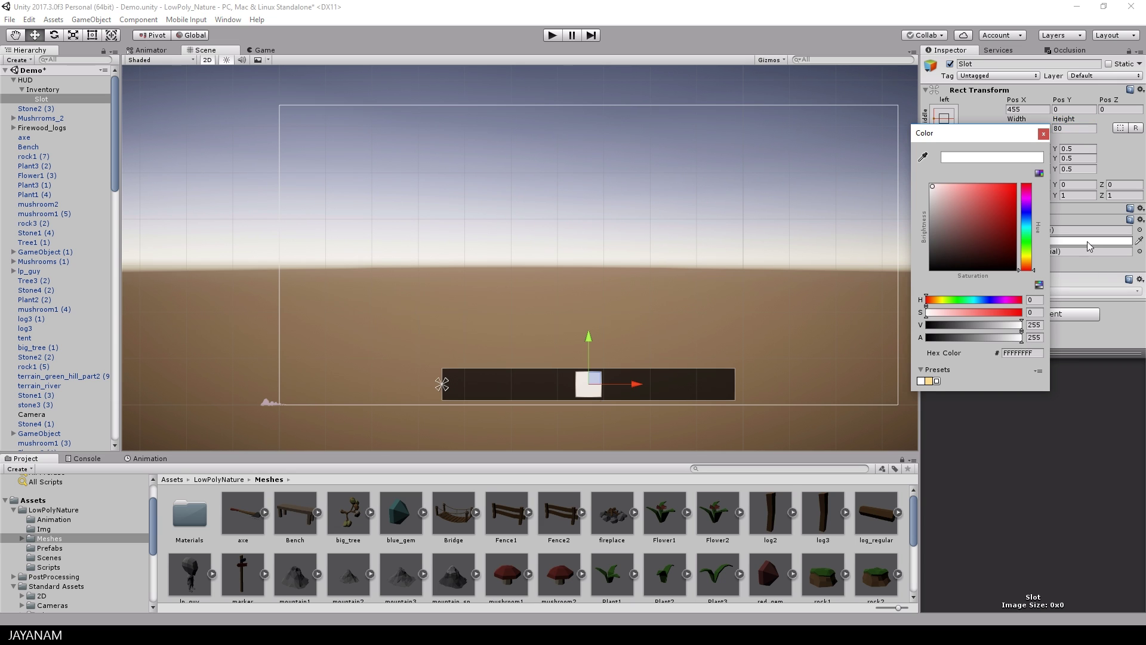
left_click_drag(944, 260, 929, 265)
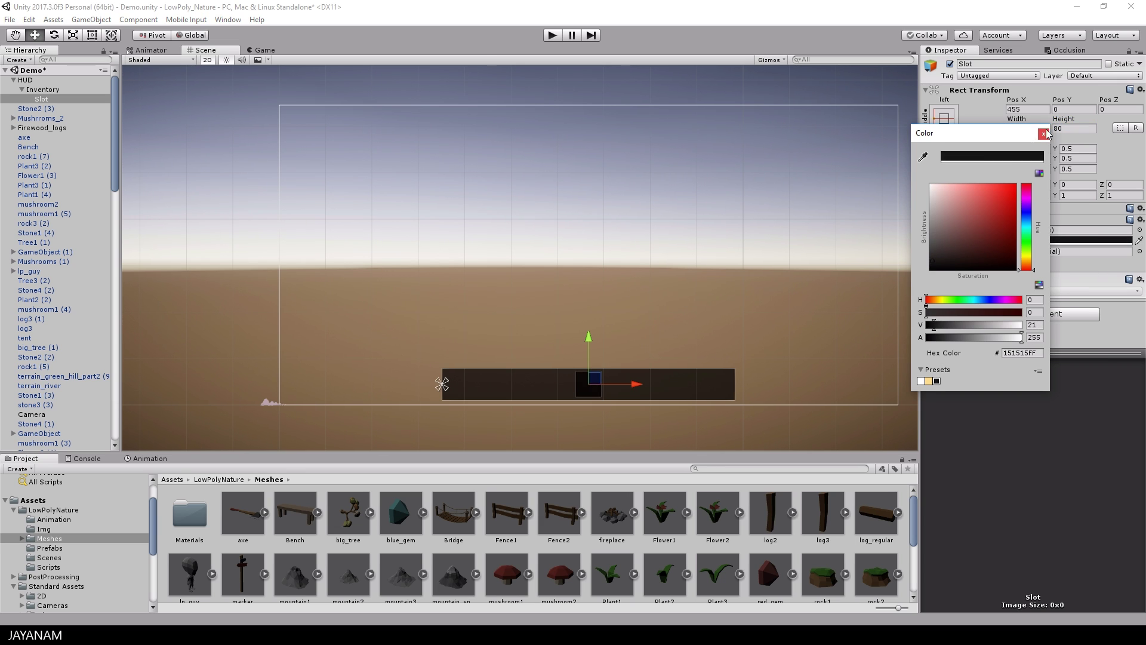
left_click(1043, 133)
scroll(613, 419, "up", 5)
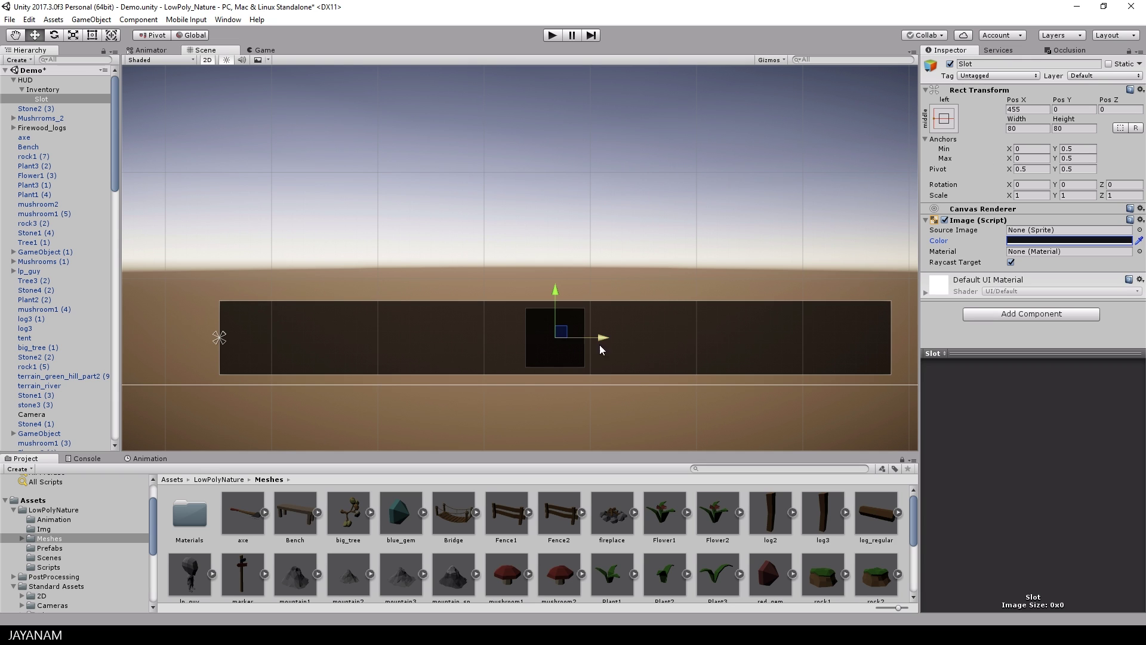
left_click_drag(601, 340, 307, 340)
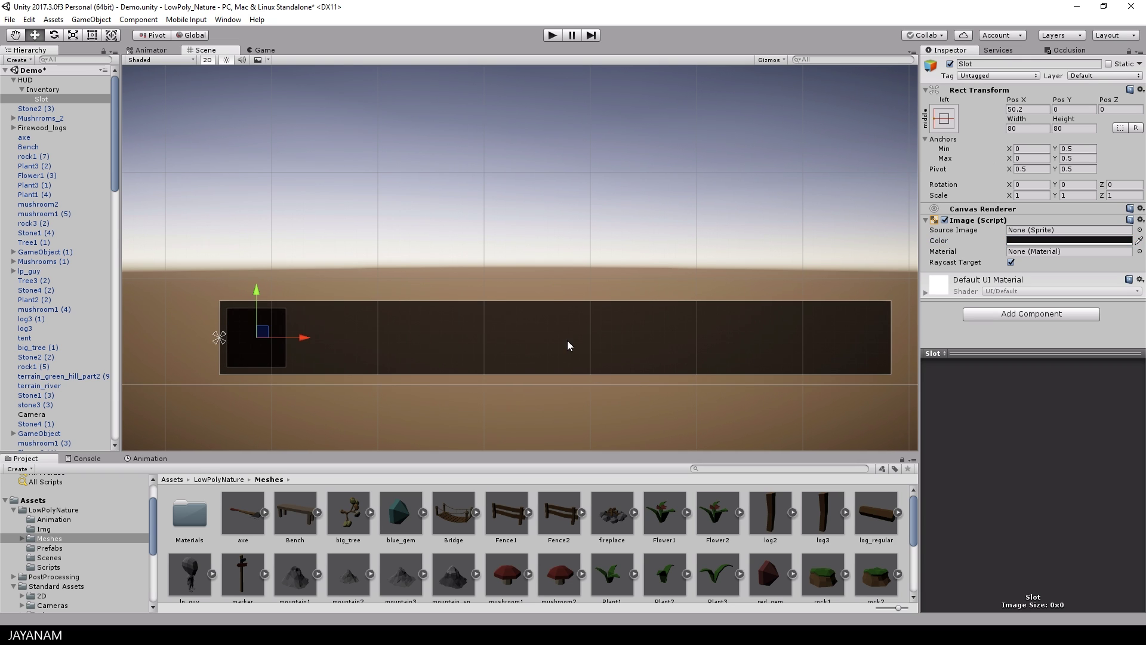
left_click(1028, 109)
type("50")
- Add a white child UI Image inside Slot sized 80×80
right_click(44, 102)
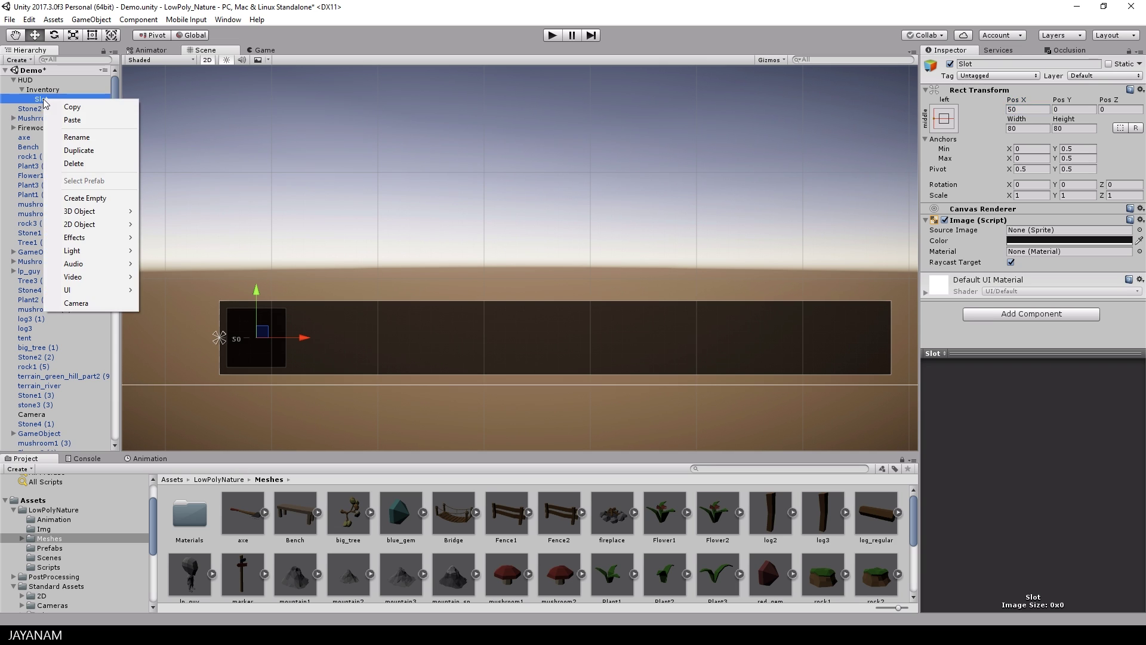
mouse_move(86, 290)
left_click(161, 305)
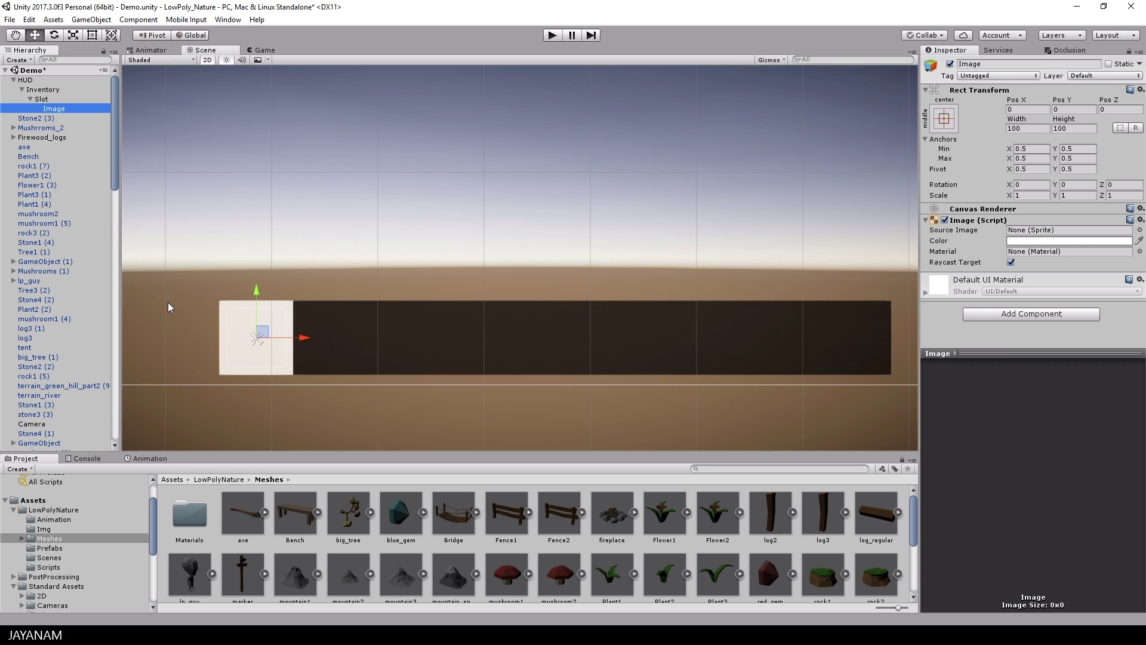
left_click(1028, 128)
type("80")
key("Tab")
type("80")
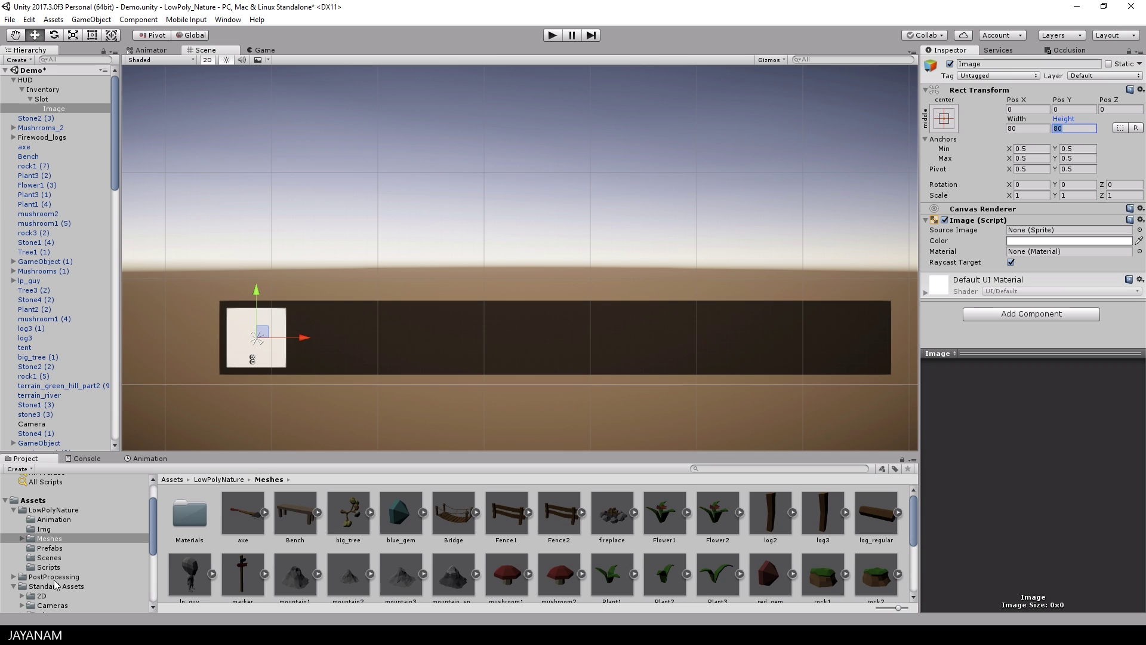
- Import the Img folder's Slot texture as Sprite (2D and UI) with 4-pixel borders on all sides
left_click(44, 531)
left_click(239, 527)
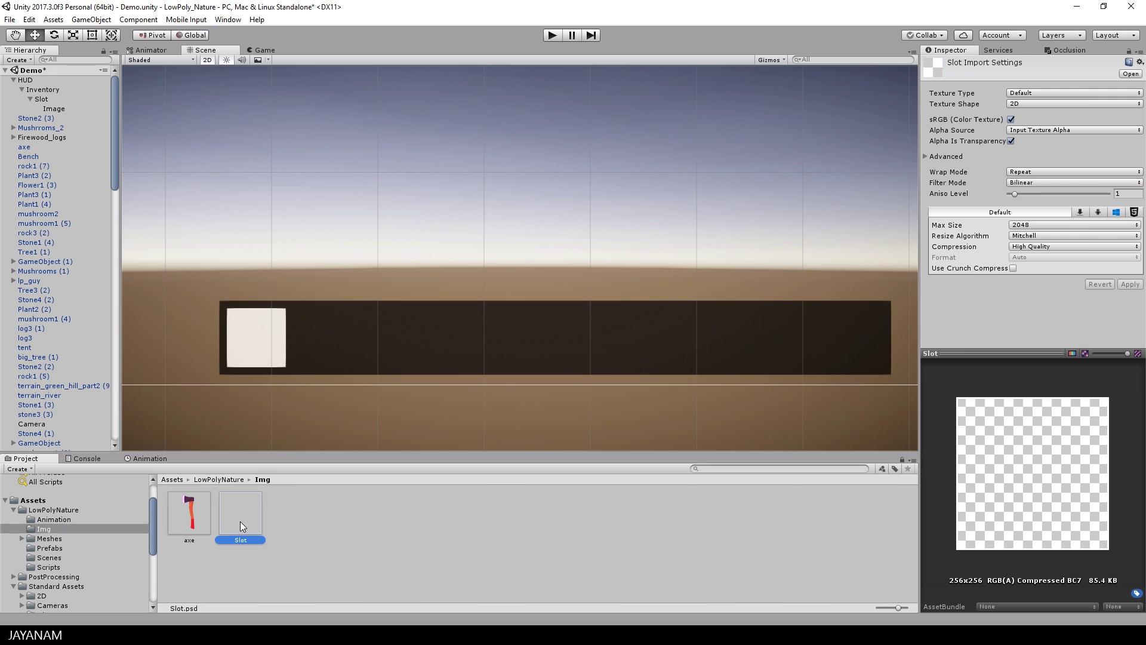
left_click(1057, 93)
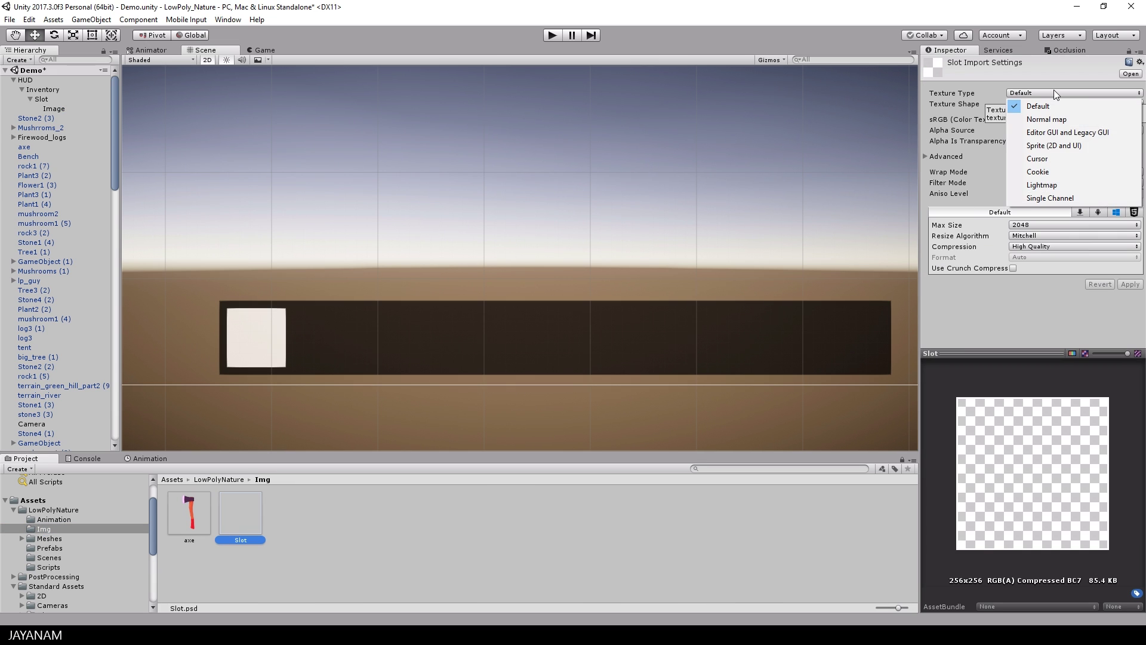
left_click(1057, 146)
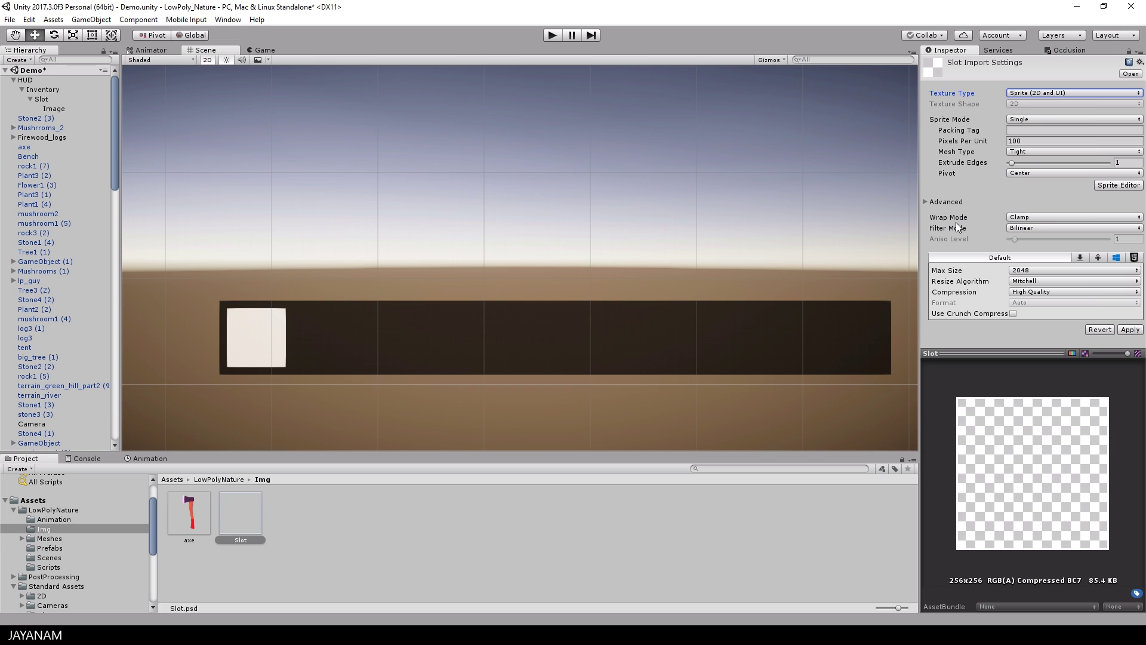
left_click(1130, 330)
left_click(1118, 185)
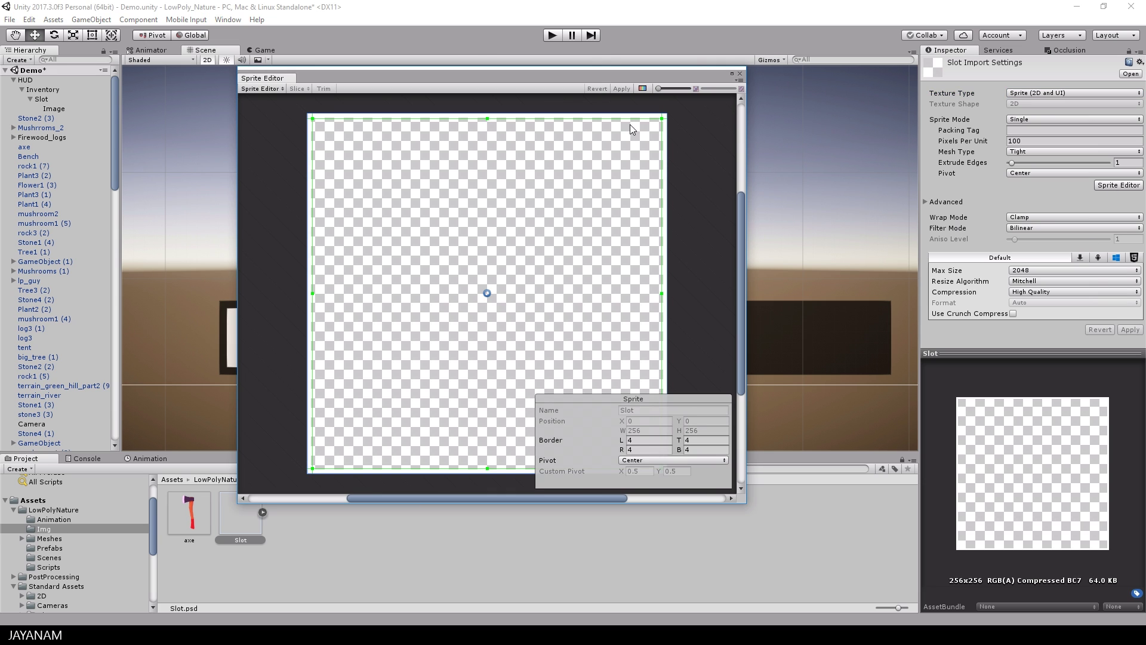
left_click(637, 440)
key("Tab")
key("Tab")
- Rename Slot's inner image to Border and assign it the Slot sprite
left_click(740, 75)
left_click(54, 109)
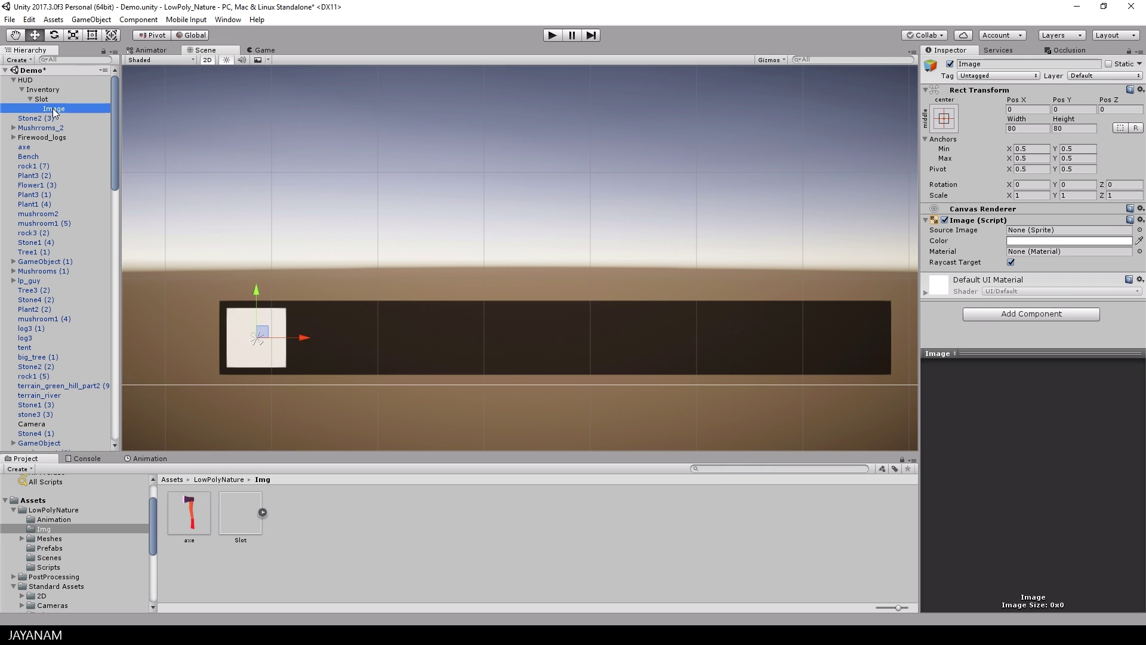
key("F2")
type("Border")
key("Return")
left_click_drag(242, 520, 1045, 232)
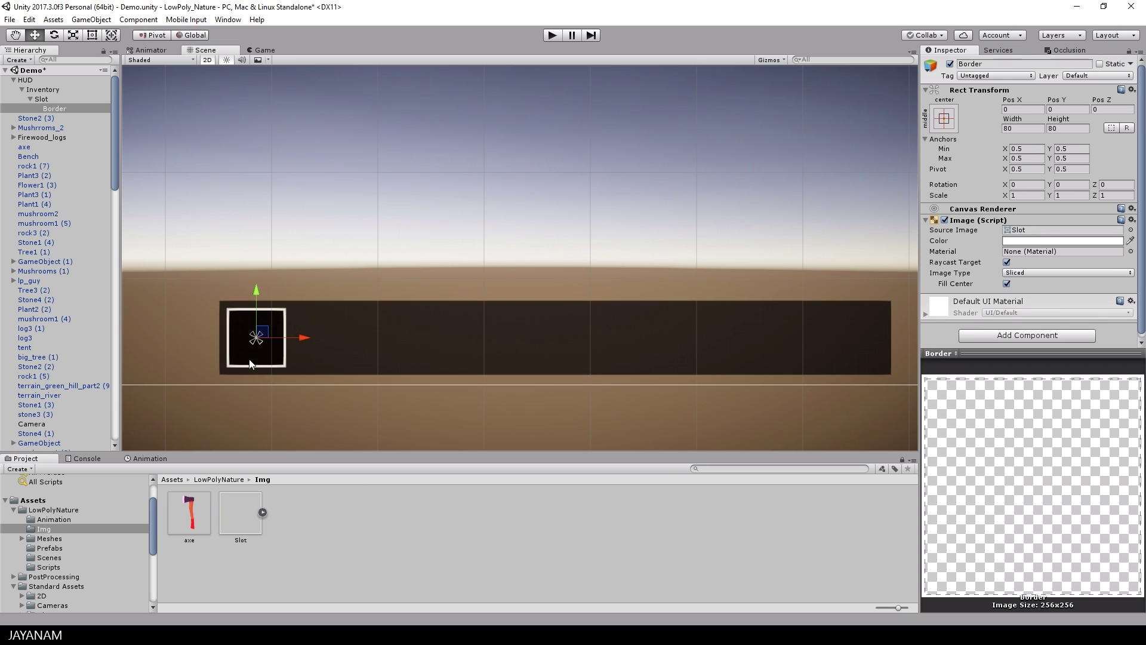
- Try stretching Border with the Rect tool, then undo back to a square
key("t")
left_click_drag(287, 338, 619, 338)
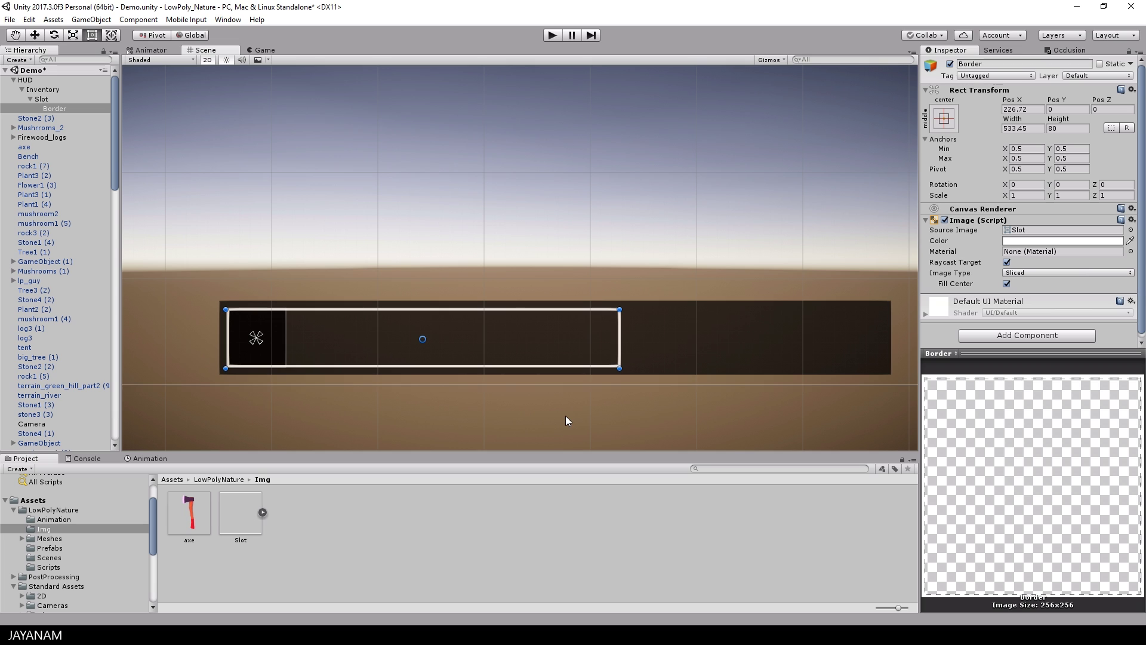
key("ctrl+z")
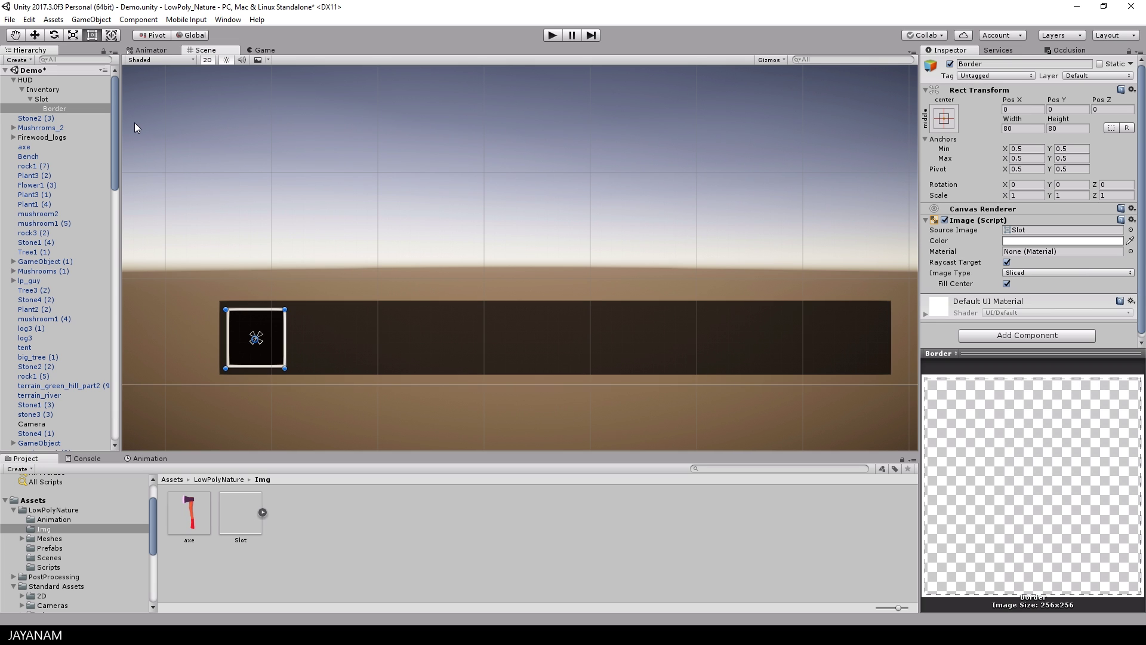
- Add a child UI Image named ItemImage under Border, sized 80×80
right_click(55, 109)
mouse_move(98, 302)
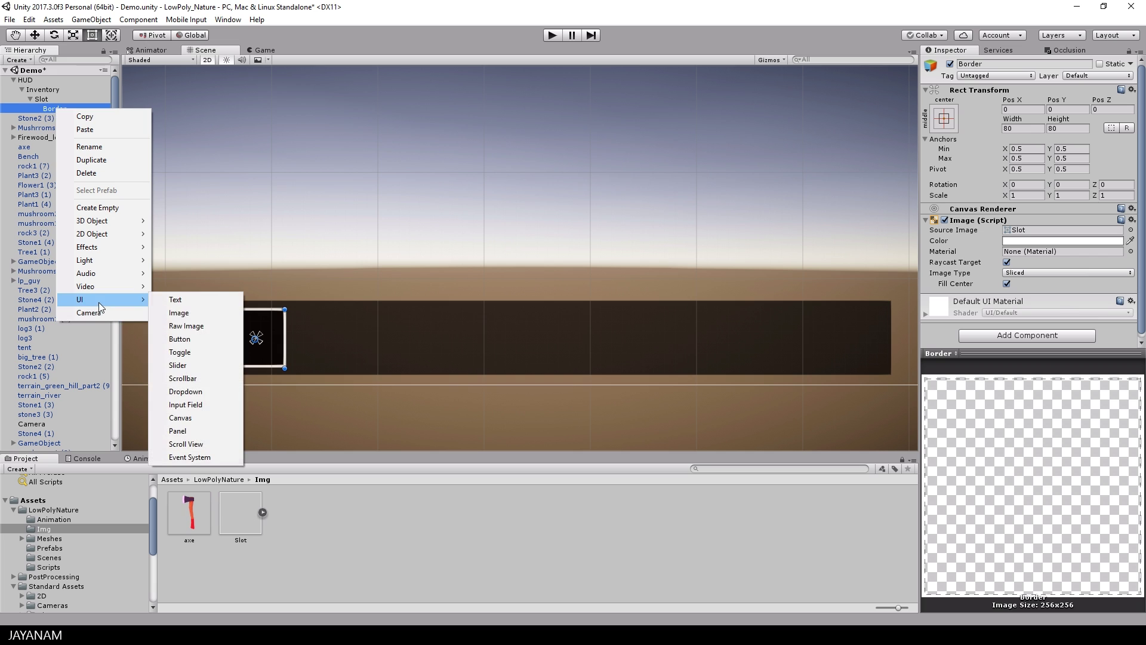
left_click(179, 312)
type("Item")
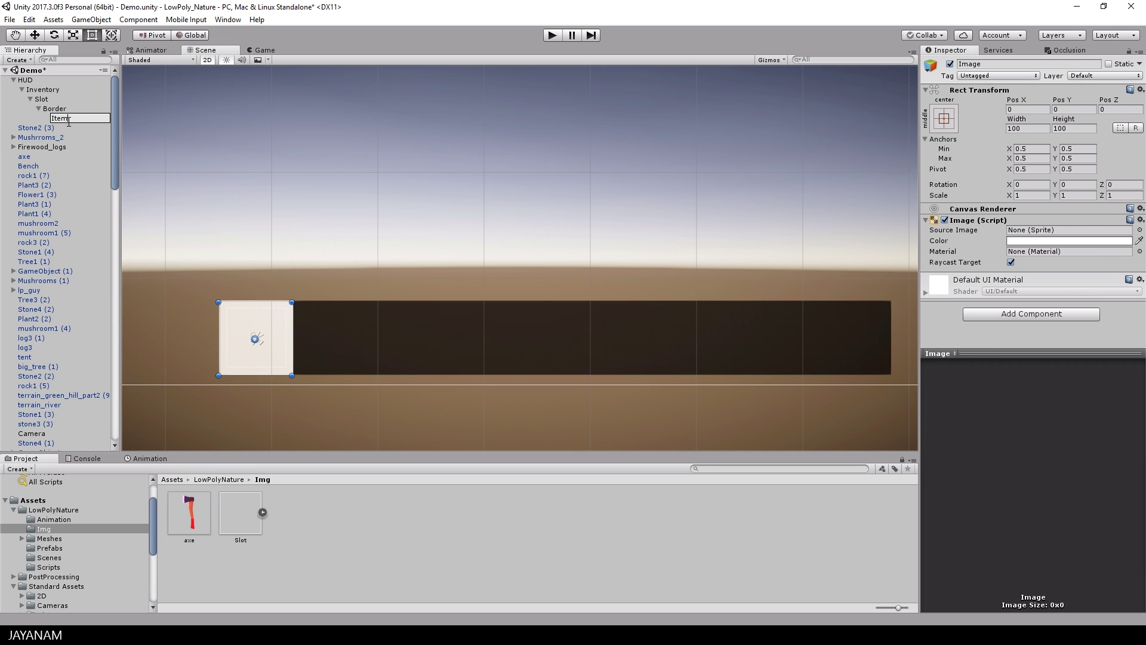
type("Image")
key("Return")
left_click(1027, 128)
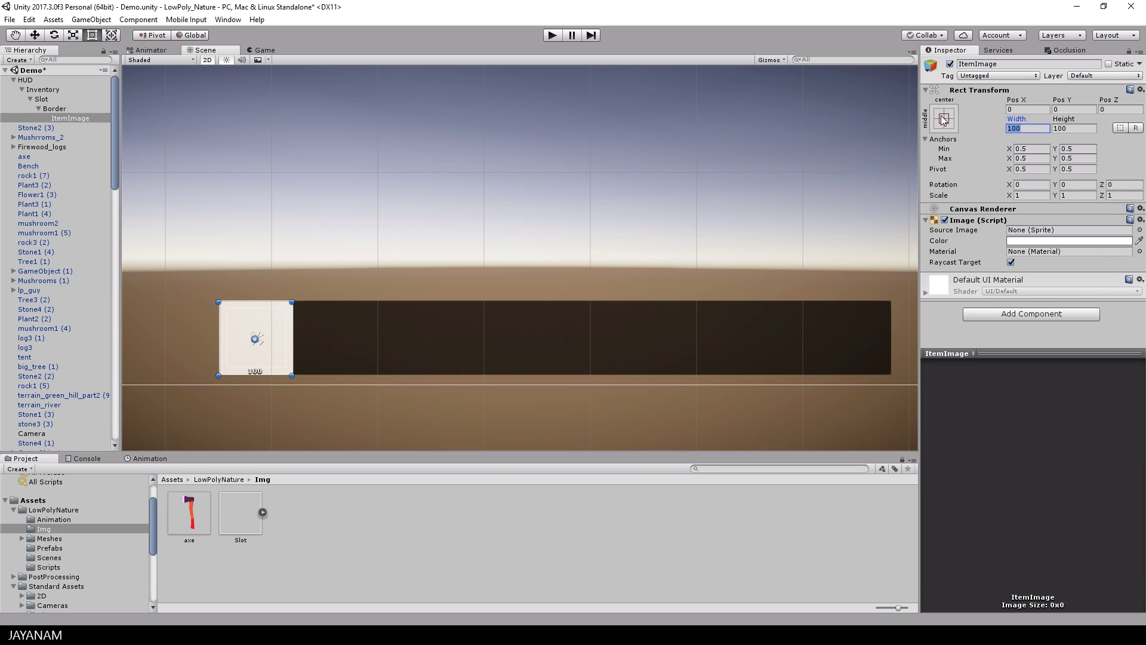
type("80")
key("Tab")
type("80")
key("Return")
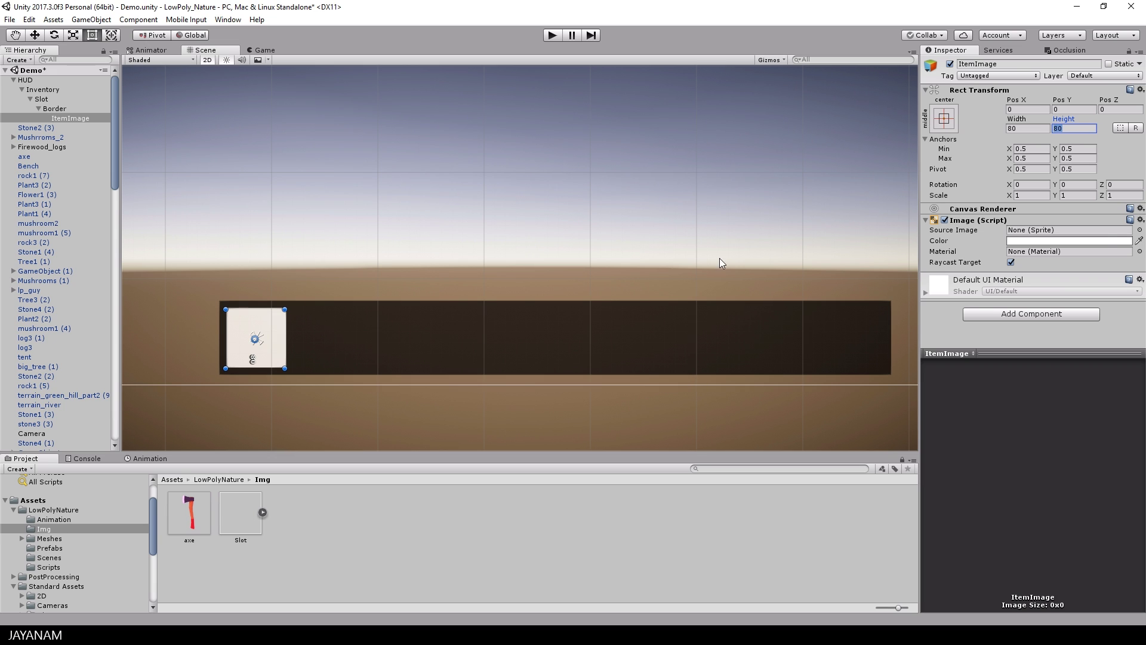
- Re-import the axe texture as a Sprite (2D and UI)
left_click(191, 515)
left_click(1039, 92)
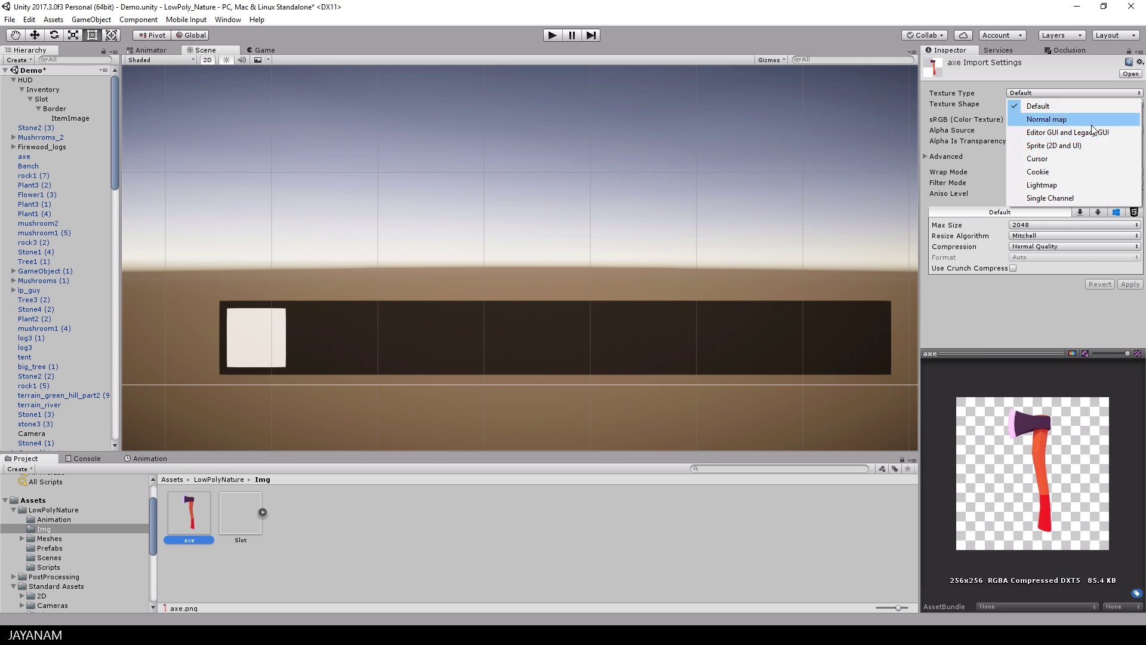
left_click(1052, 146)
left_click(1129, 329)
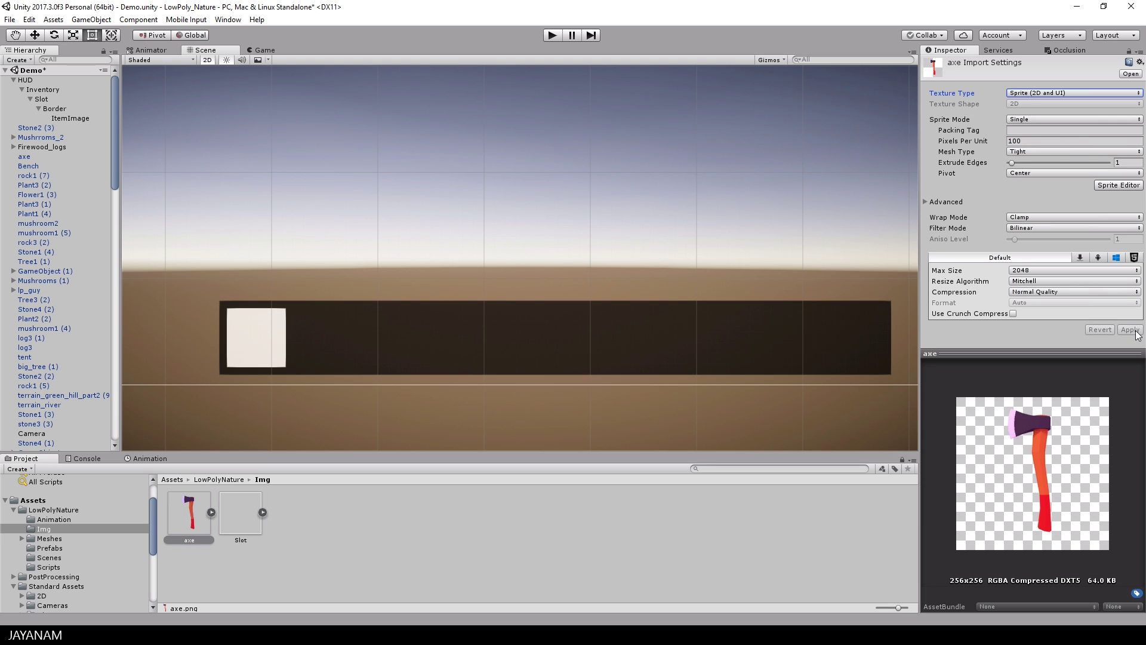
- Give ItemImage the axe sprite and resize it to 64×64
left_click(70, 118)
left_click_drag(189, 515, 1035, 235)
left_click(1019, 129)
type("64")
key("Tab")
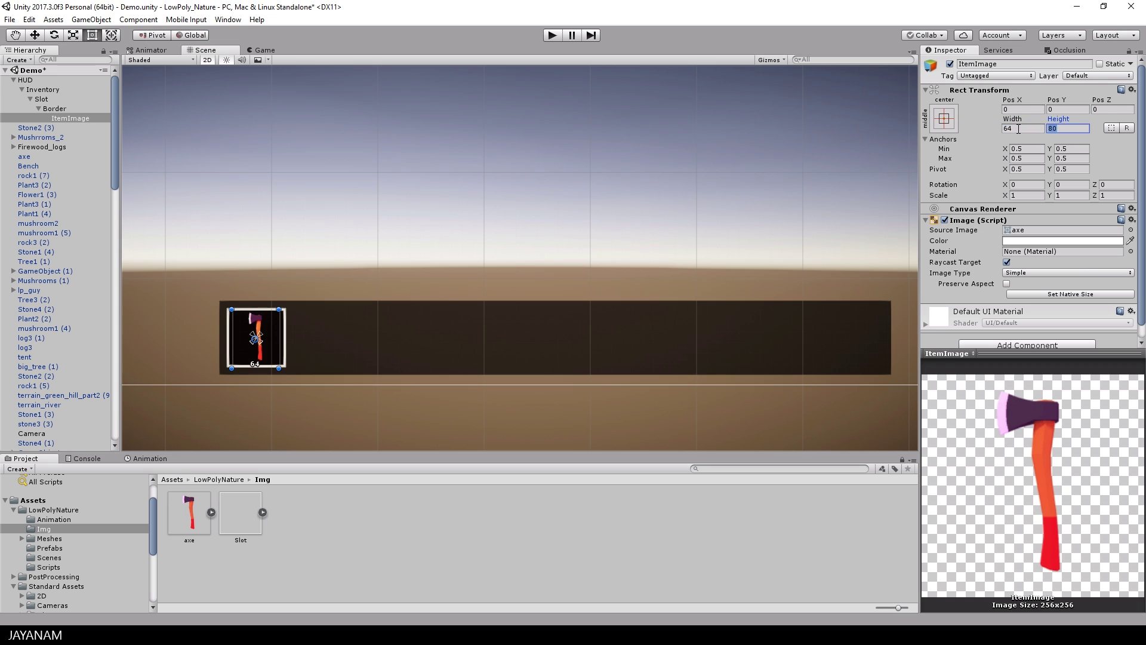
type("64")
key("Return")
- Change the Slot colour to a neutral grey
left_click(41, 99)
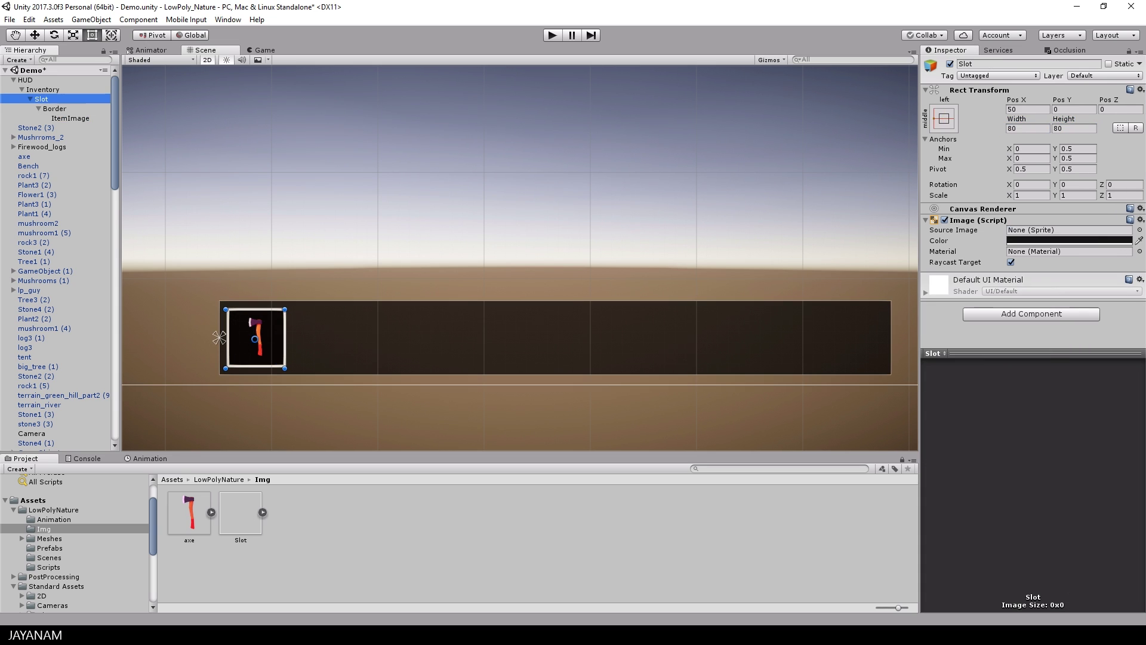
left_click(1032, 240)
left_click(962, 245)
mouse_move(963, 244)
left_mouse_down()
mouse_move(983, 243)
mouse_move(929, 242)
mouse_move(921, 261)
left_mouse_up()
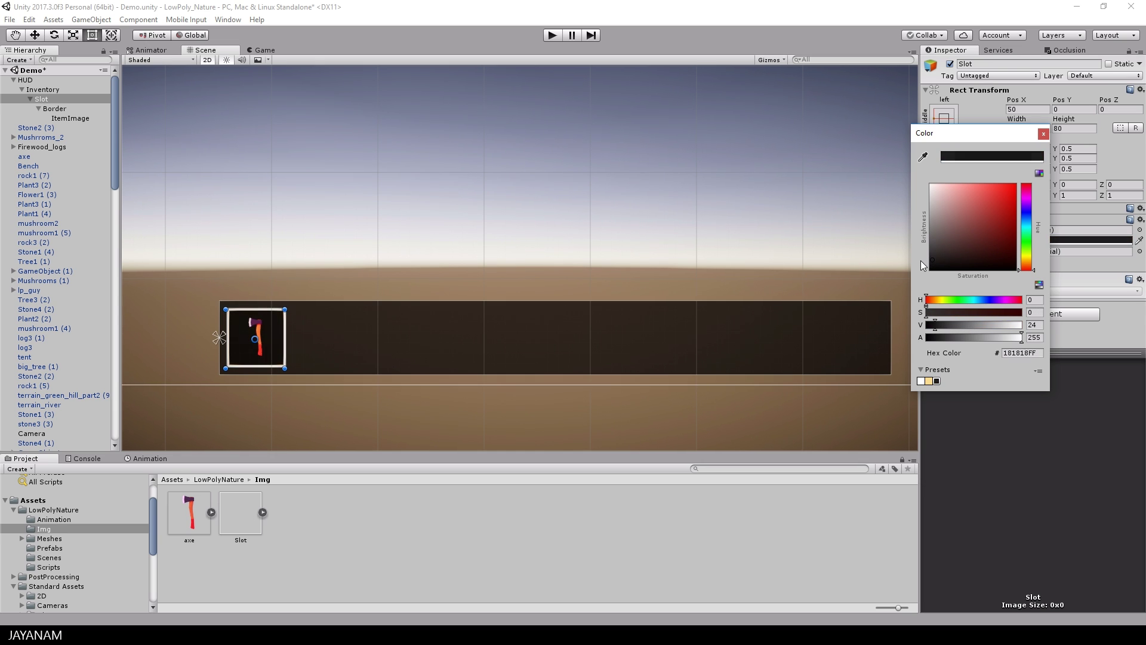
left_click(1044, 134)
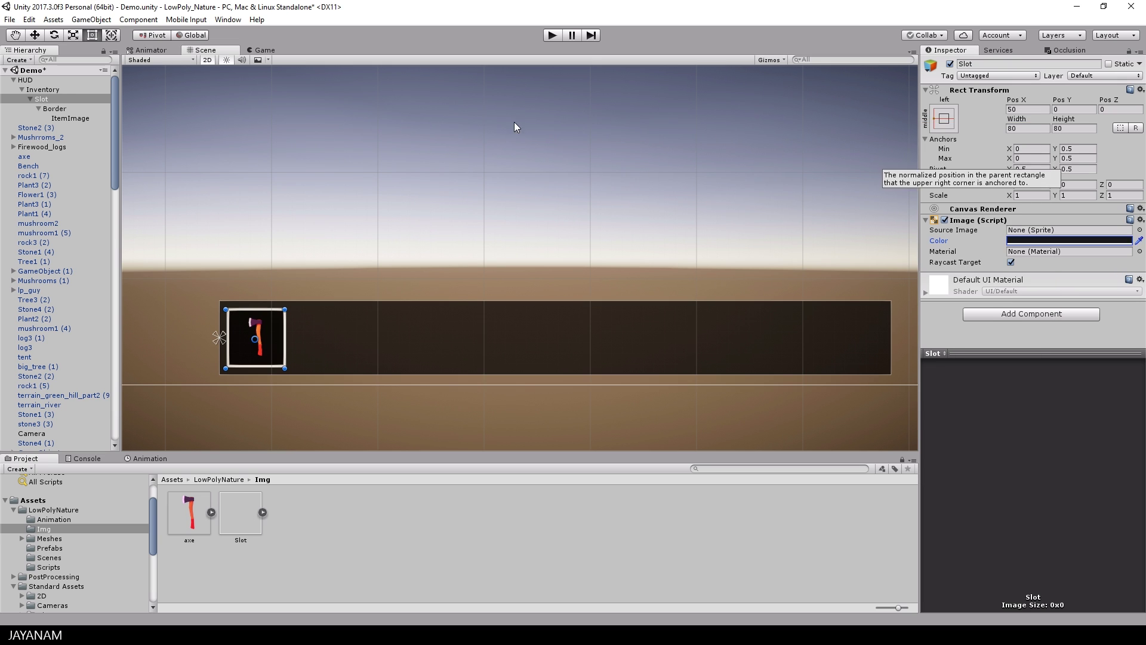
- Add a Button to Border with a blue (0080FF) highlighted colour, then enter Play mode
left_click(55, 110)
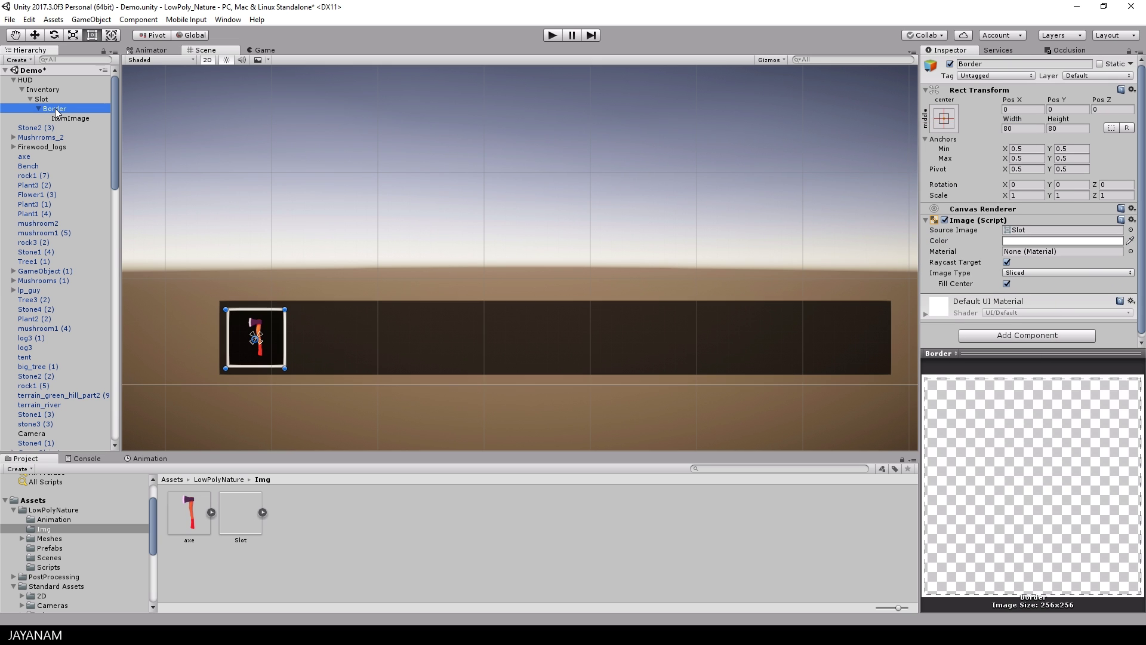
left_click(1058, 336)
type("button")
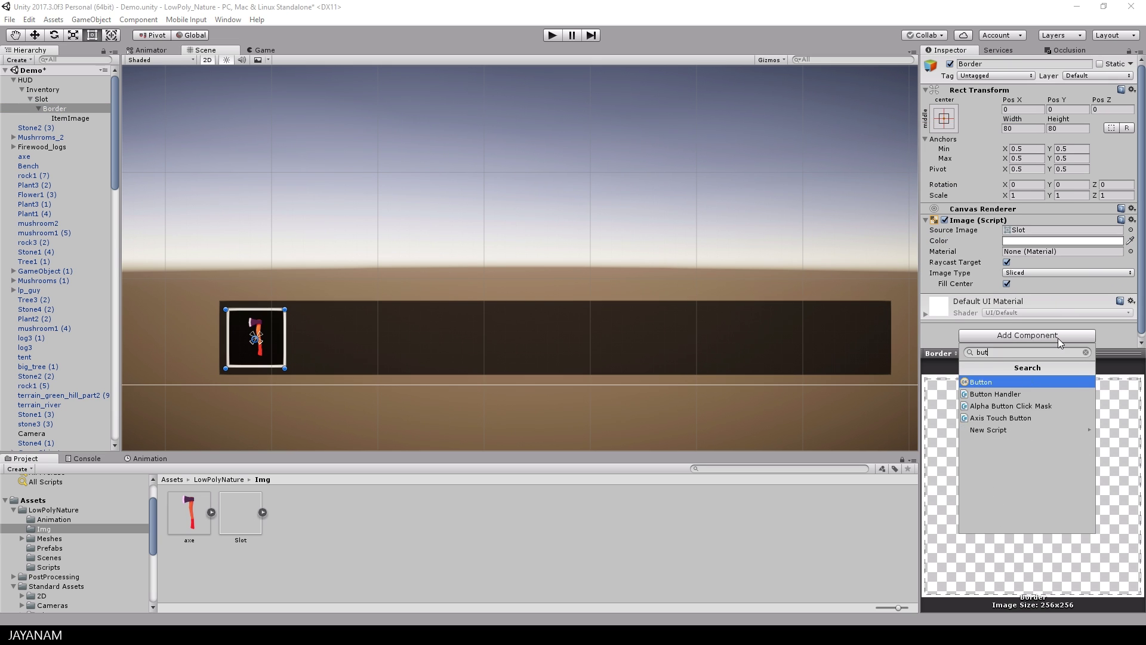
left_click(1019, 382)
scroll(1081, 273, "down", 3)
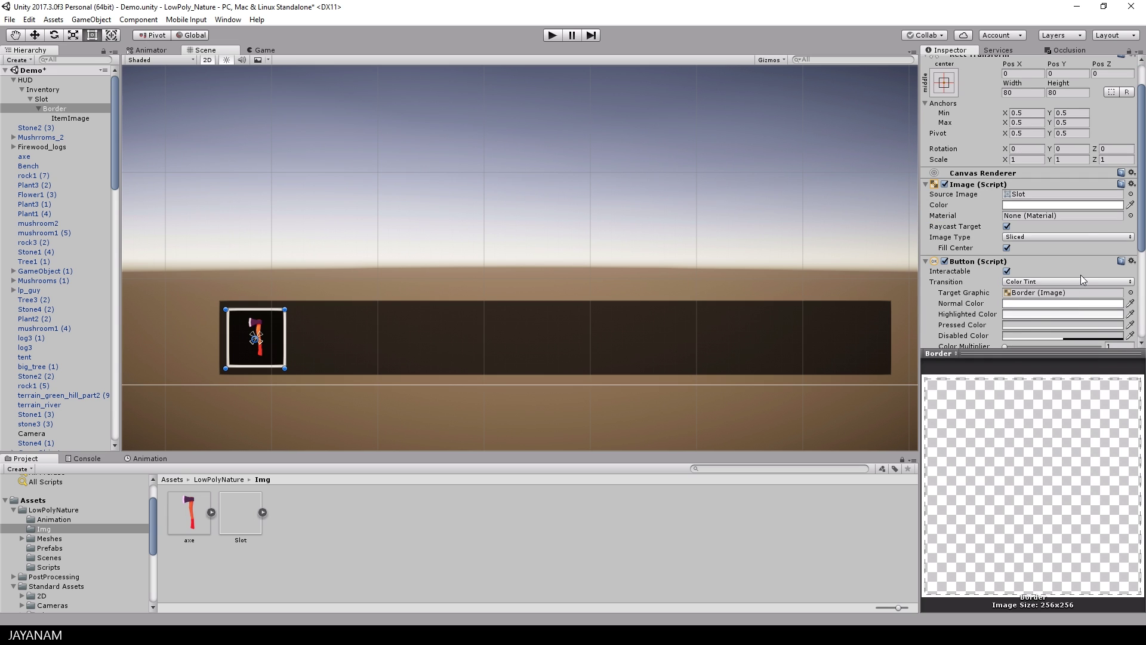
left_click(1025, 314)
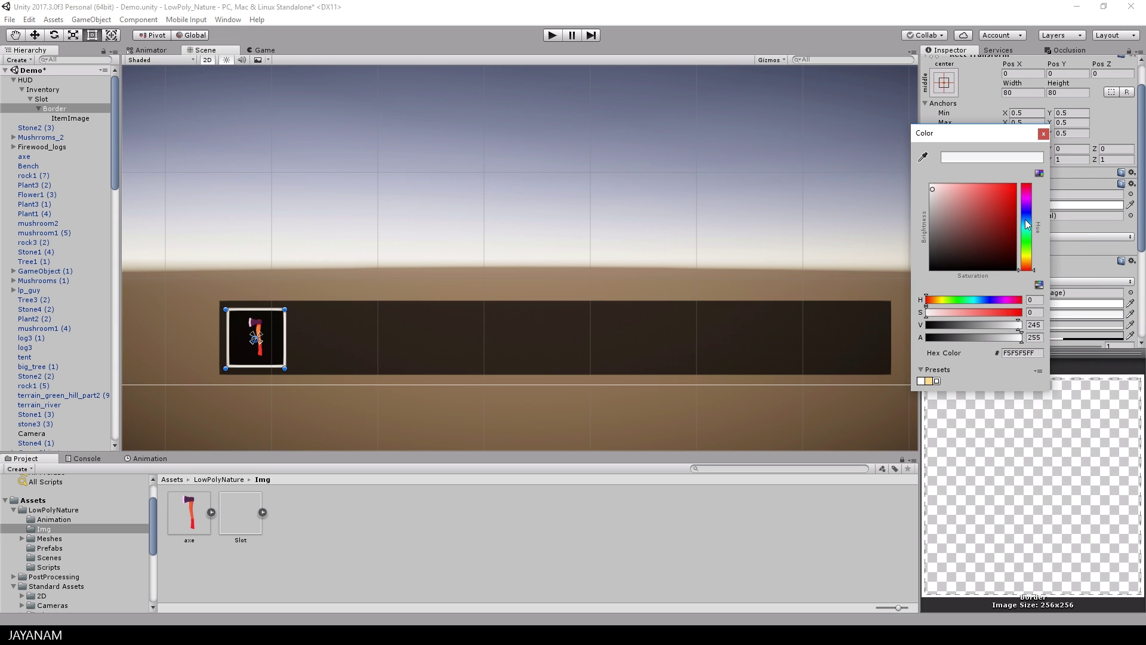
left_click(1025, 220)
left_click(1013, 187)
left_click(1045, 134)
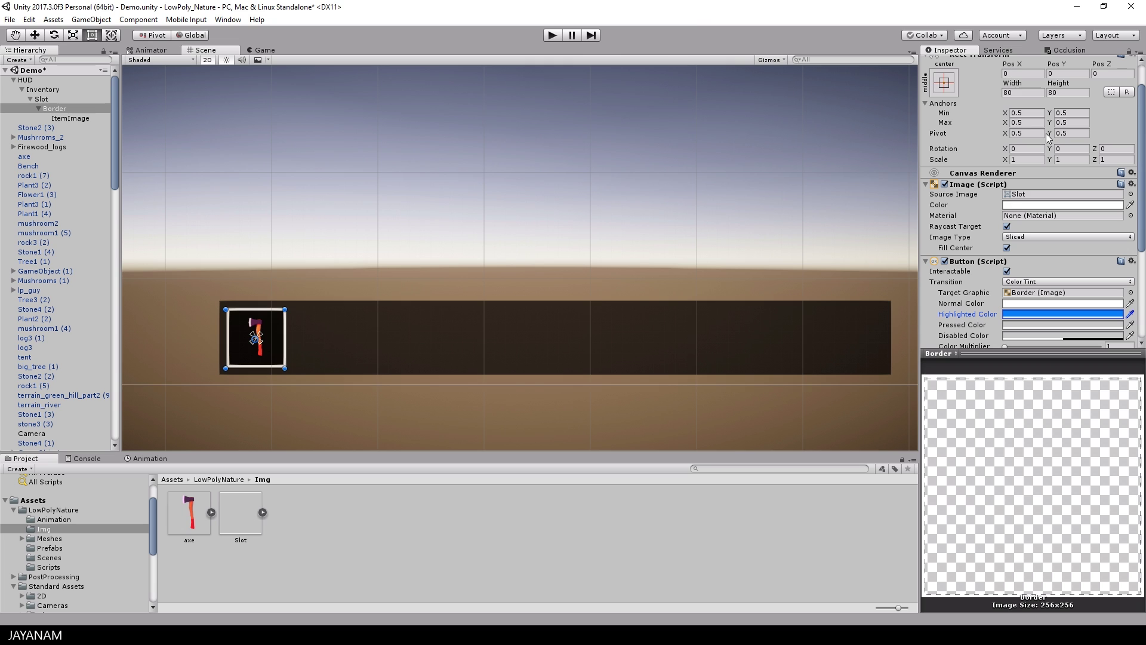
left_click(552, 36)
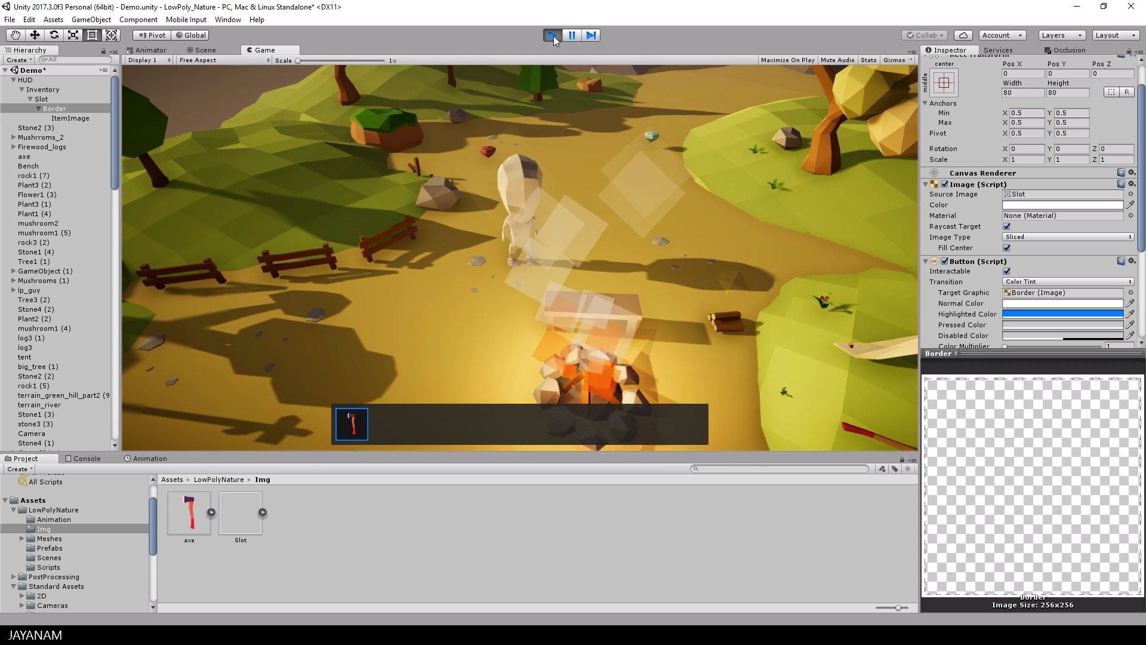
- Exit Play mode to return to the Scene view
left_click(554, 36)
- Duplicate the axe slot and move the copy, Slot (1), to its right
left_click(48, 99)
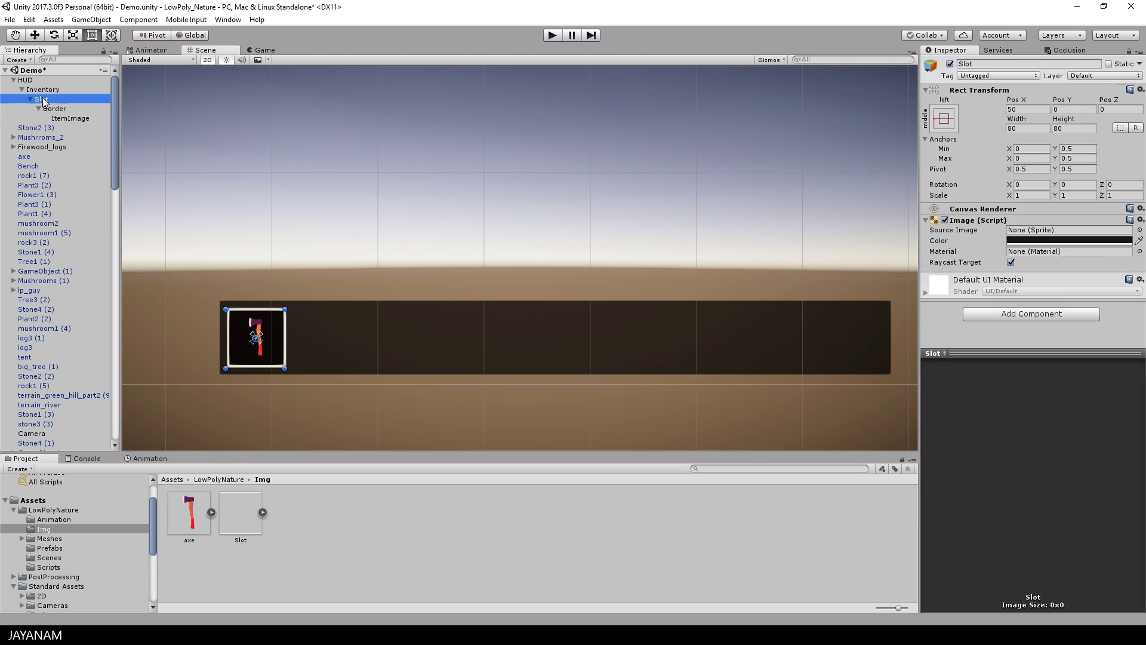
key("ctrl+d")
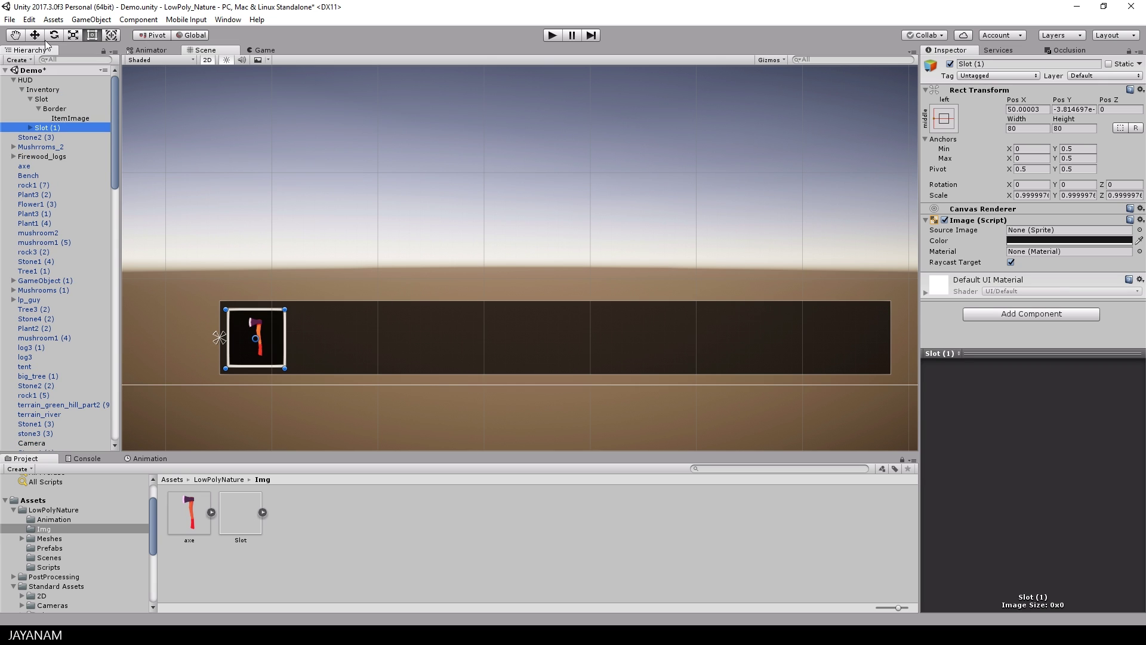
left_click(34, 35)
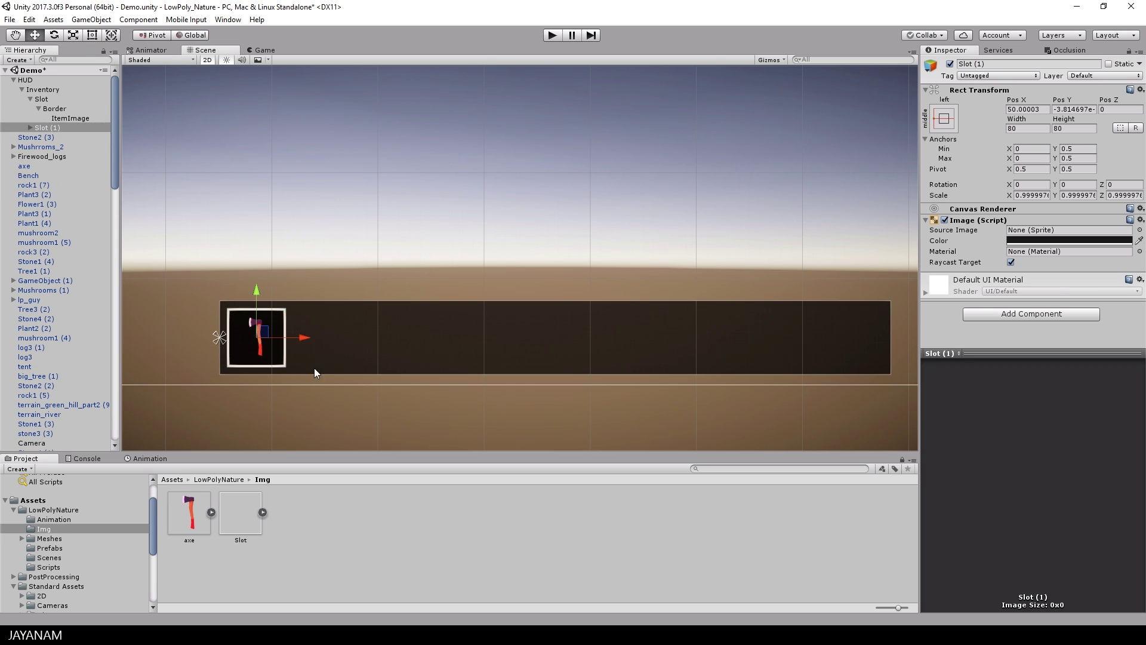
left_click_drag(305, 338, 401, 367)
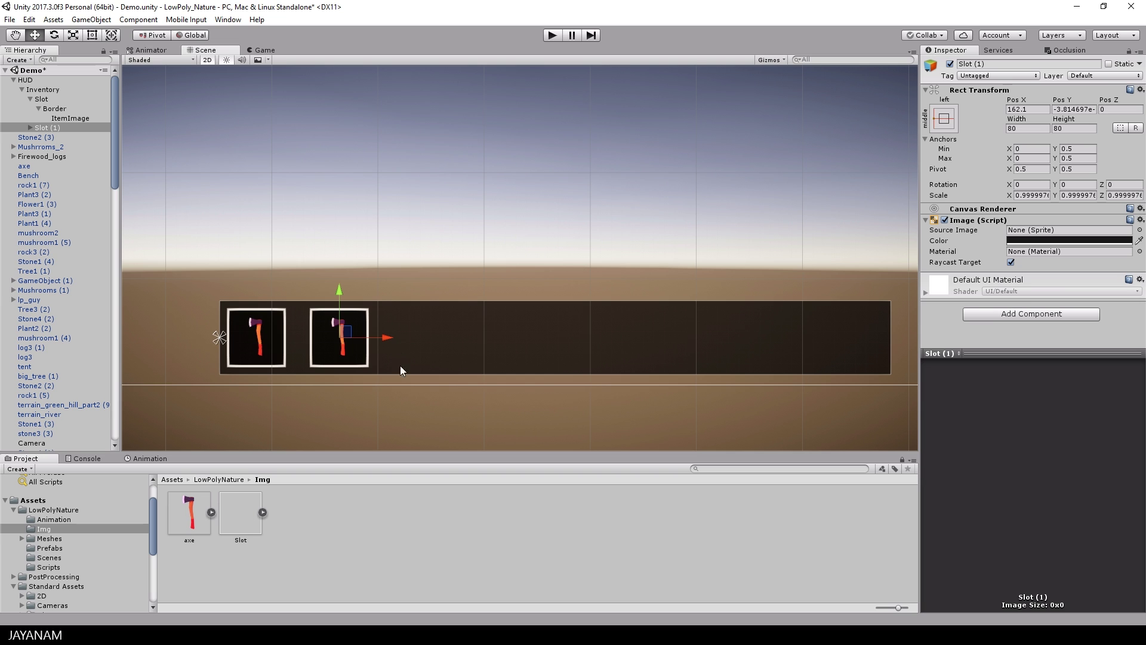
- Set Slot (1)'s ItemImage sprite to None and disable its Image, leaving an empty frame
left_click(30, 127)
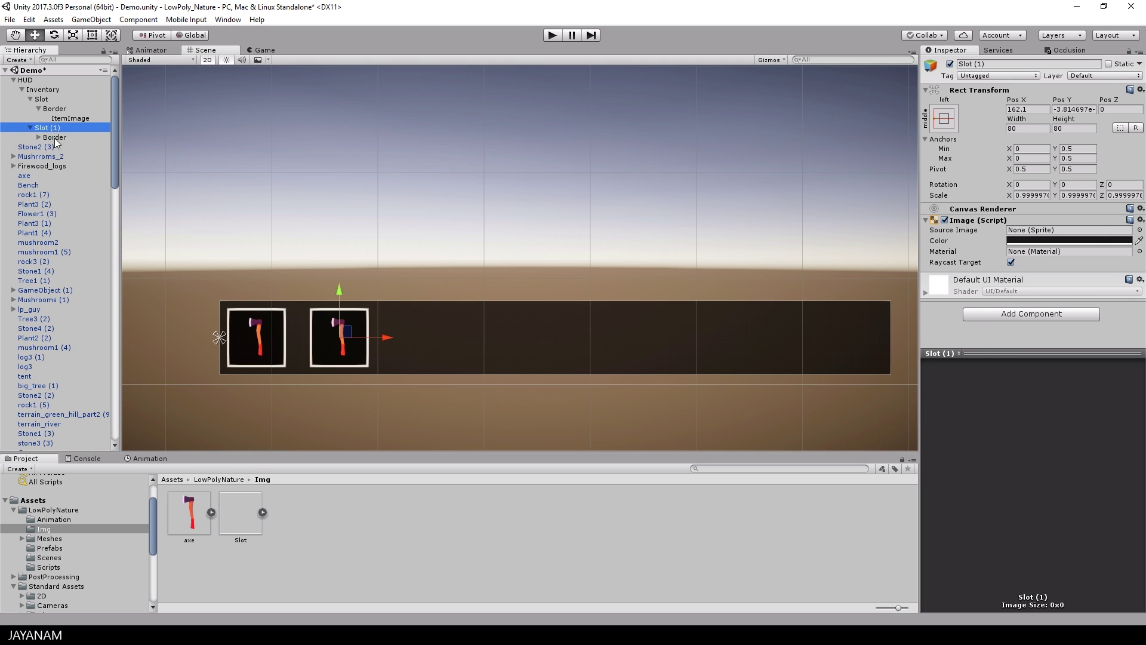
left_click(55, 137)
left_click(66, 147)
left_click(1130, 229)
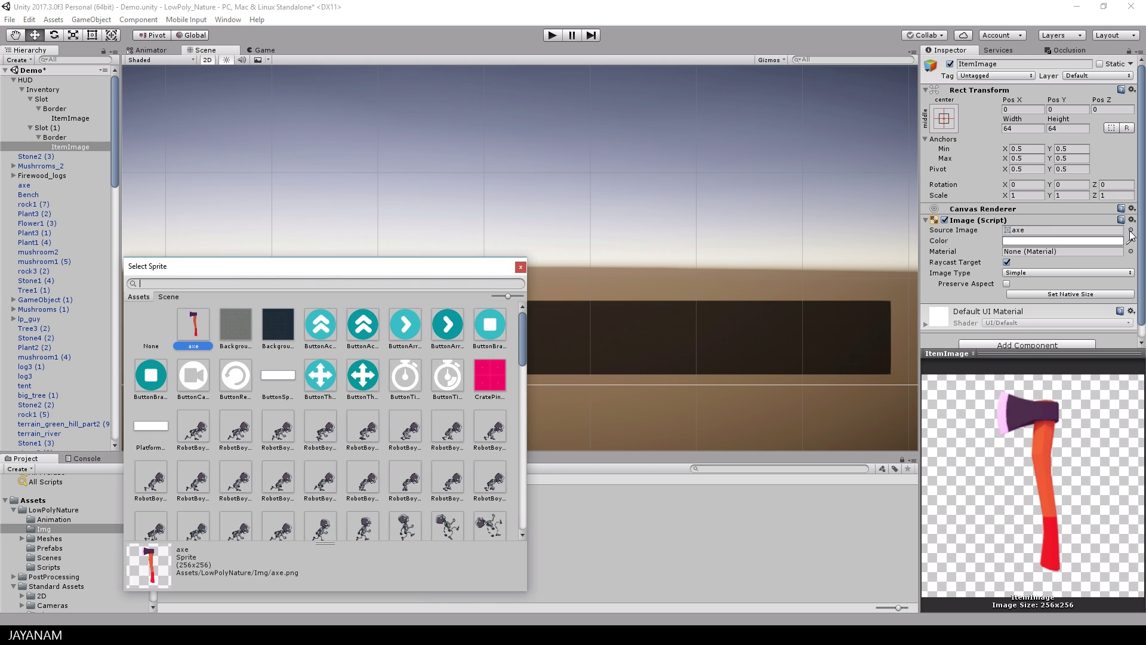
double_click(150, 325)
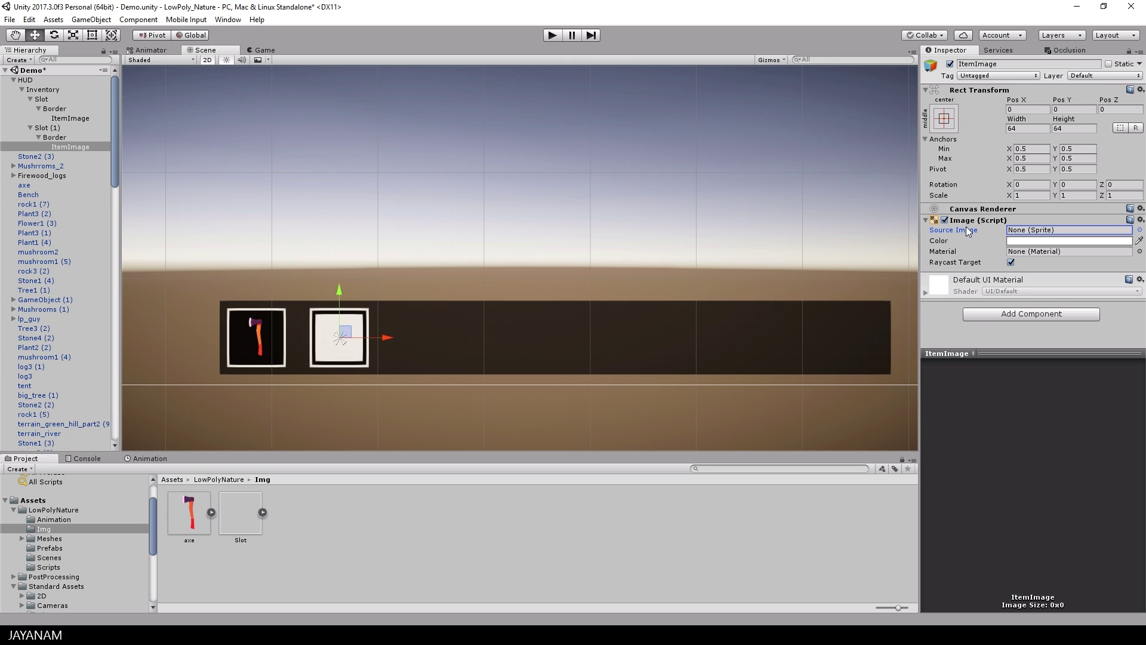
left_click(945, 221)
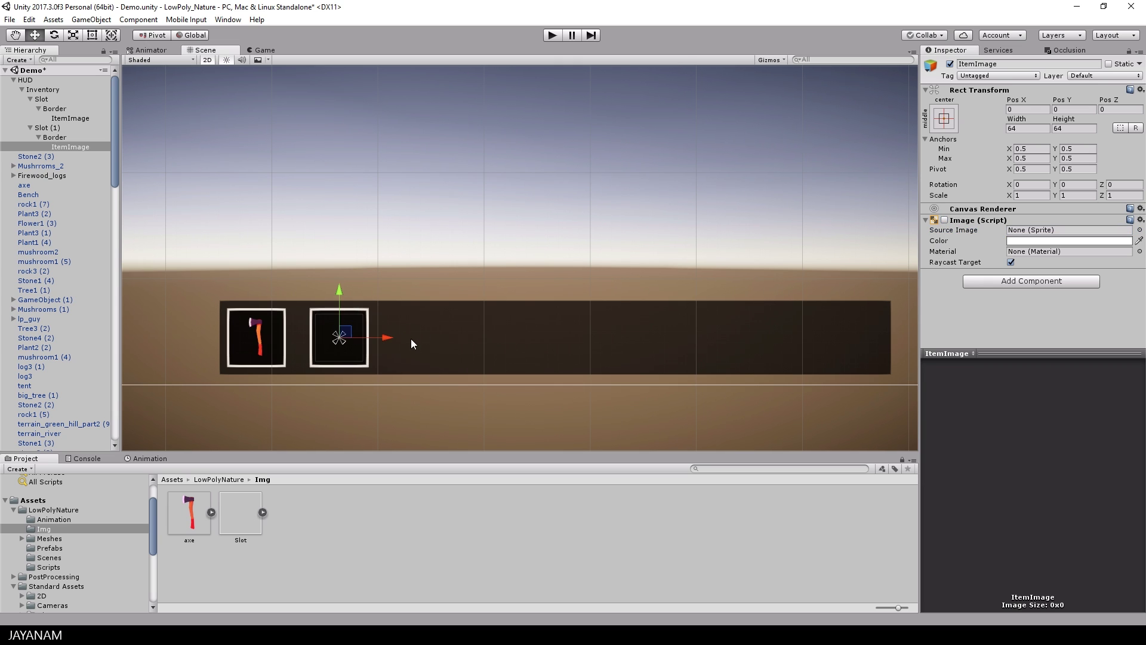
left_click(39, 131)
- Add a Horizontal Layout Group to Inventory with Child Alignment set to Middle Center
left_click(51, 90)
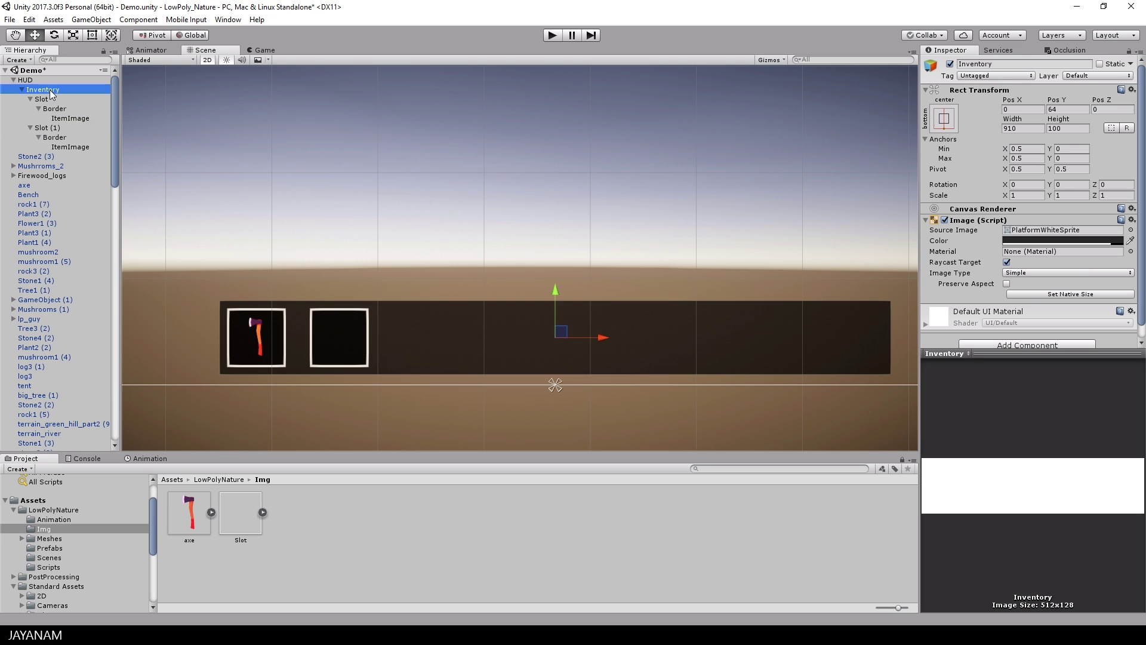
left_click_drag(1009, 351, 1010, 363)
left_click(1021, 346)
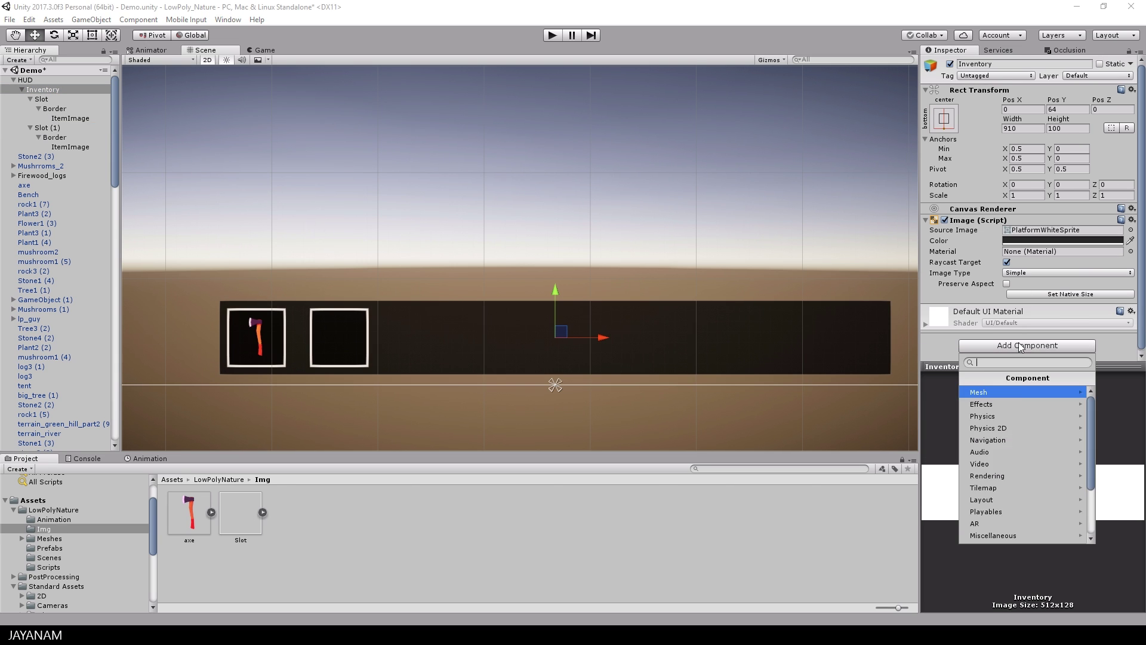
type("hor")
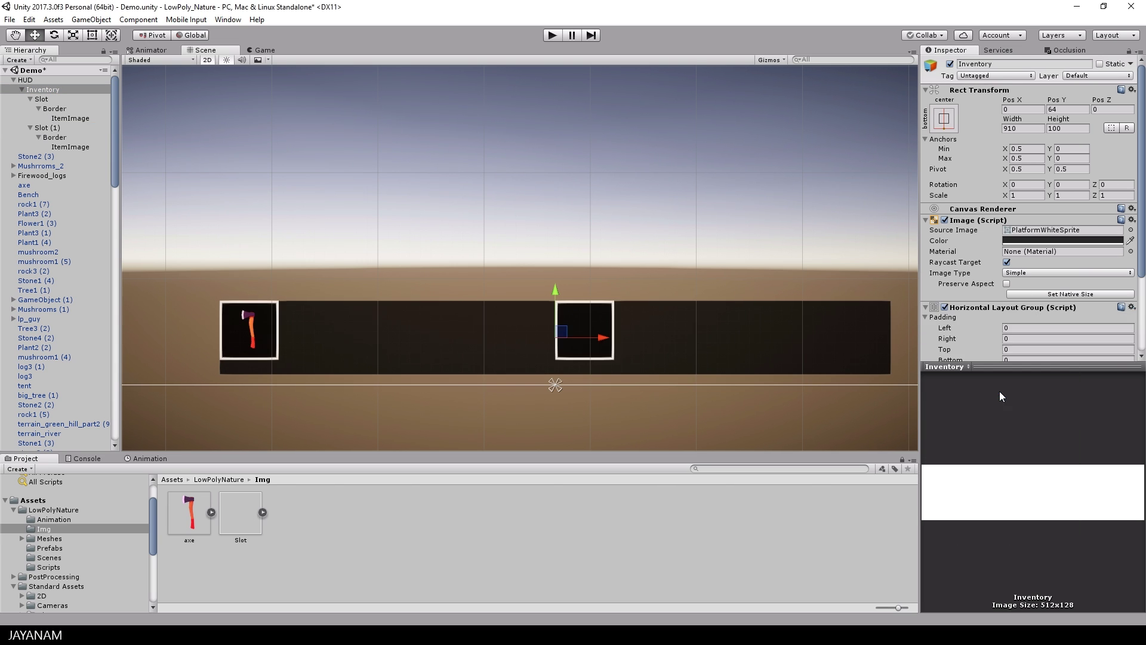
left_click(1001, 393)
left_click_drag(1007, 367, 1025, 434)
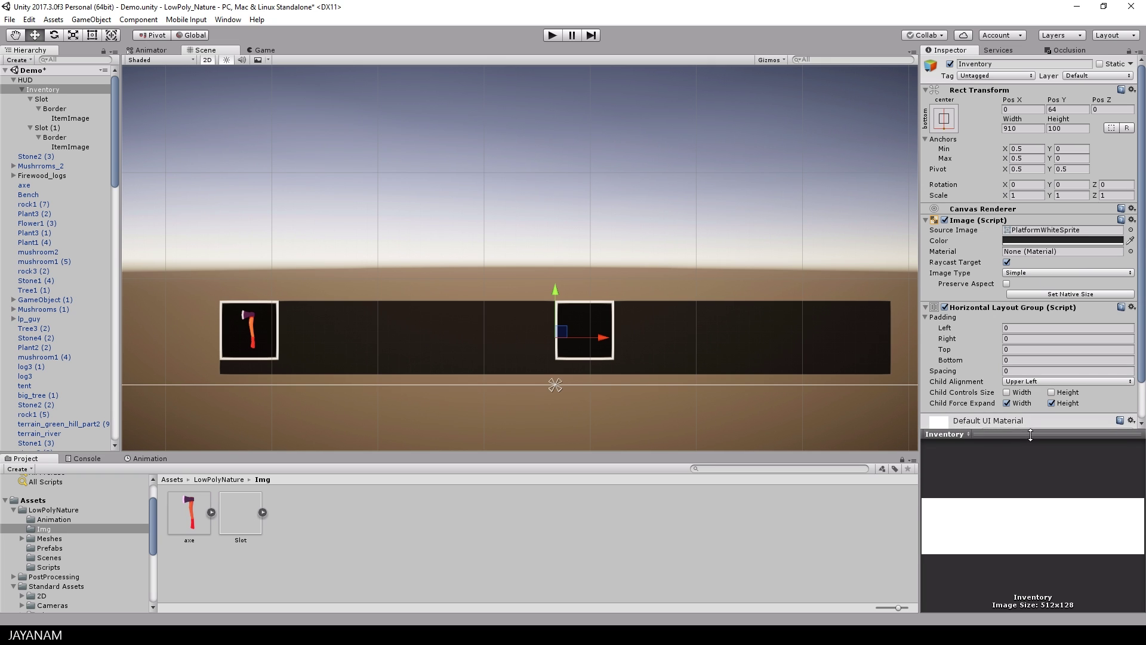
left_click(1022, 382)
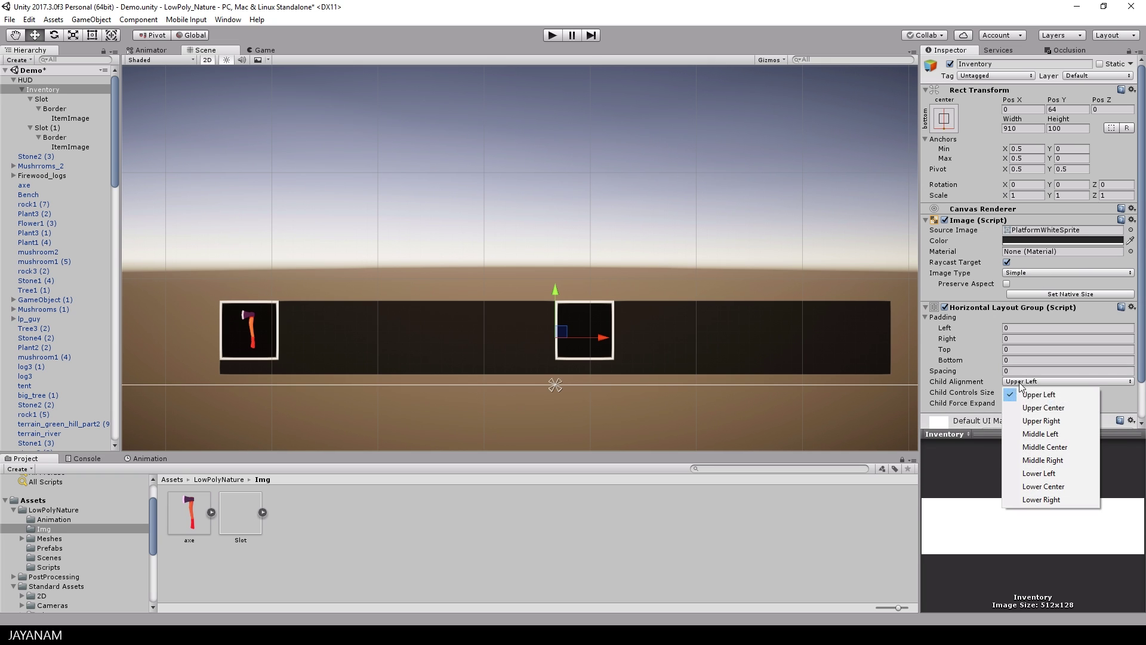
left_click(1037, 447)
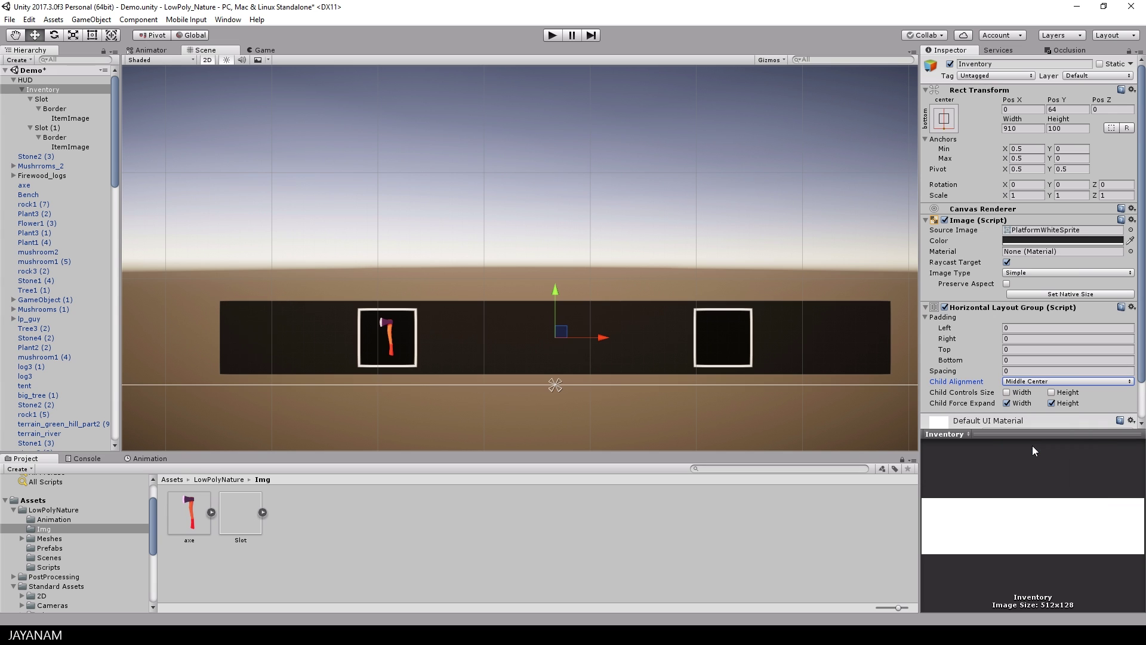
- Duplicate Slot (1) repeatedly until the bar holds nine slots, up to Slot (8)
left_click(42, 129)
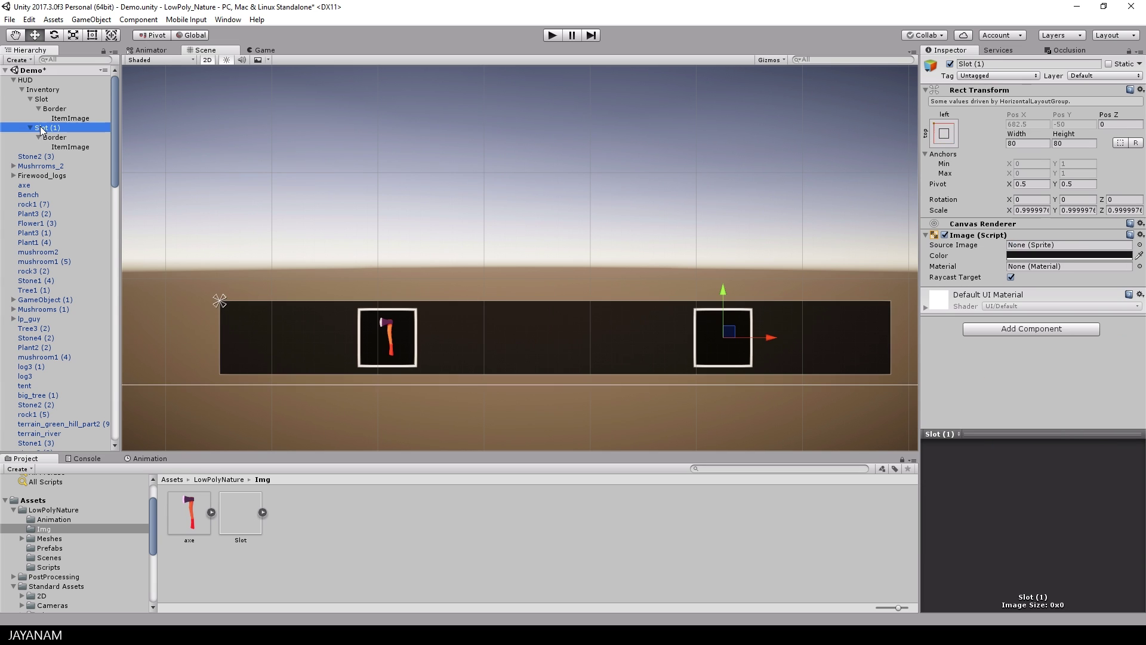
key("ctrl+d")
key("ctrl+d")
key("ctrl+d")
key("ctrl+d")
key("ctrl+d")
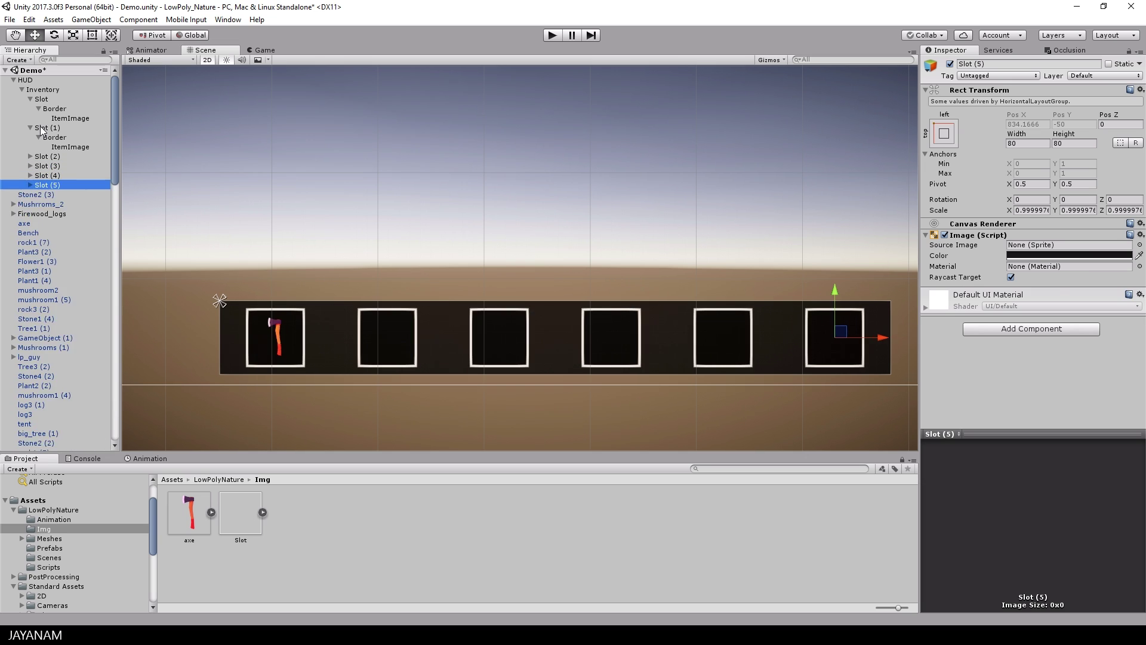
key("ctrl+d")
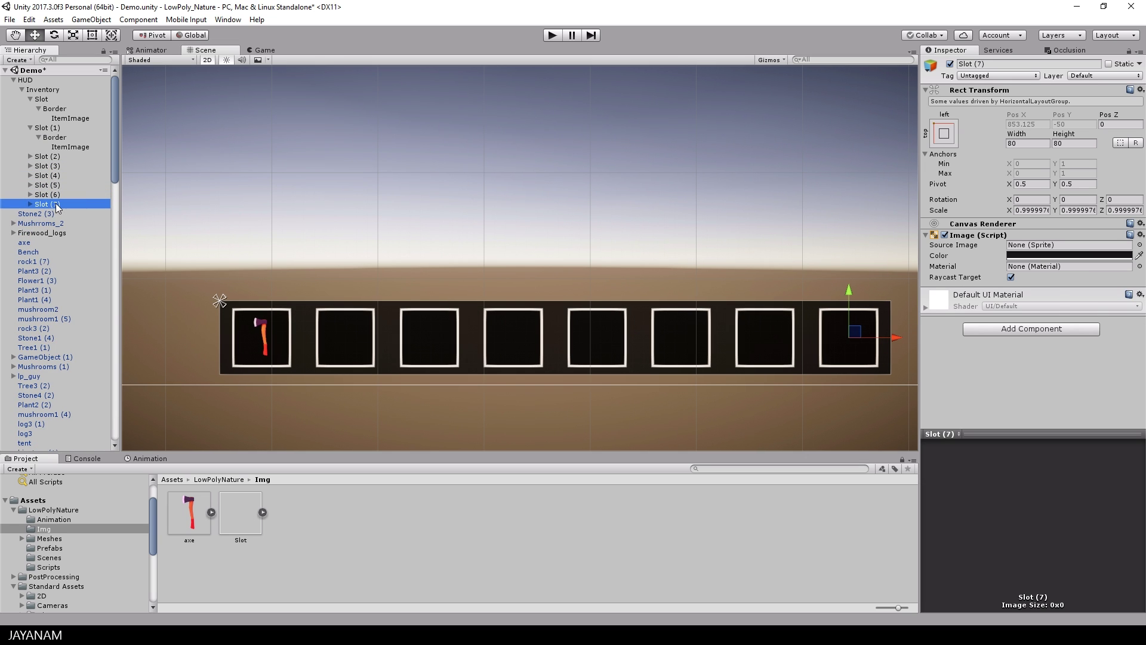
key("ctrl+d")
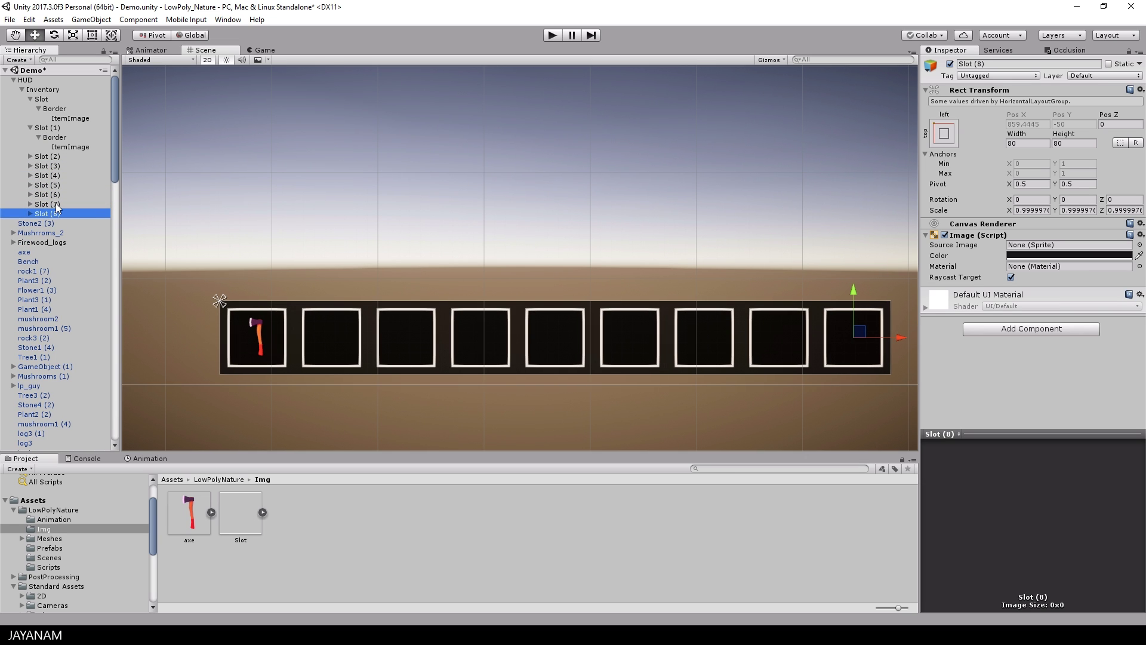
- Lower the alpha of the Inventory bar's Color to make its background semi-transparent
left_click(42, 90)
left_click(1051, 240)
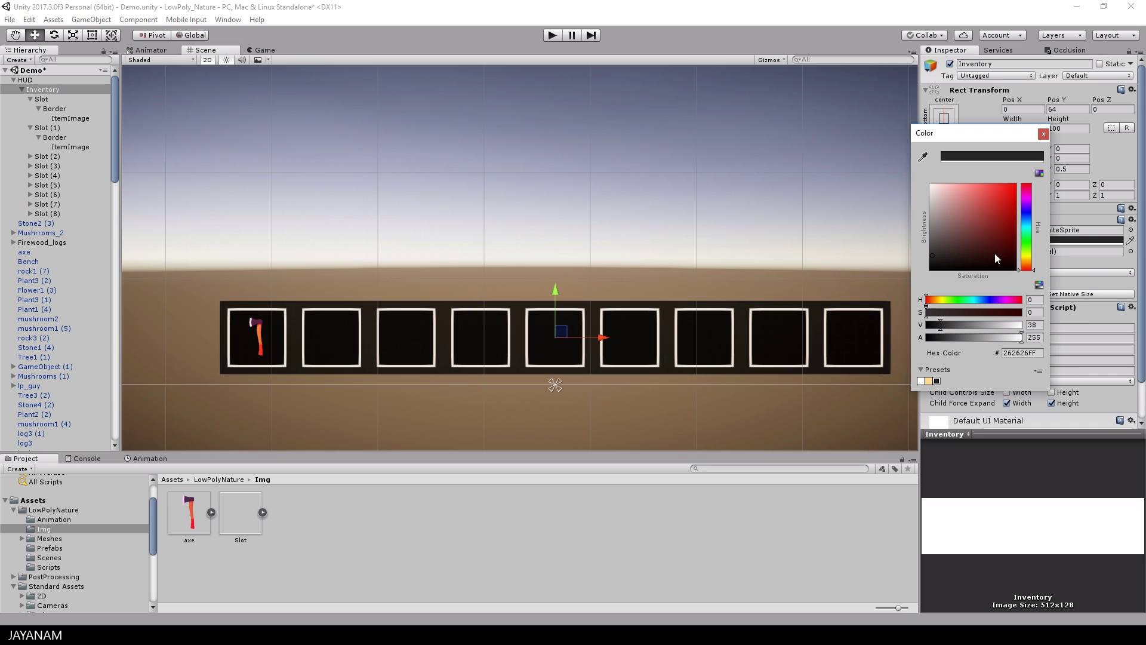
left_click_drag(1003, 340, 979, 341)
left_click(554, 36)
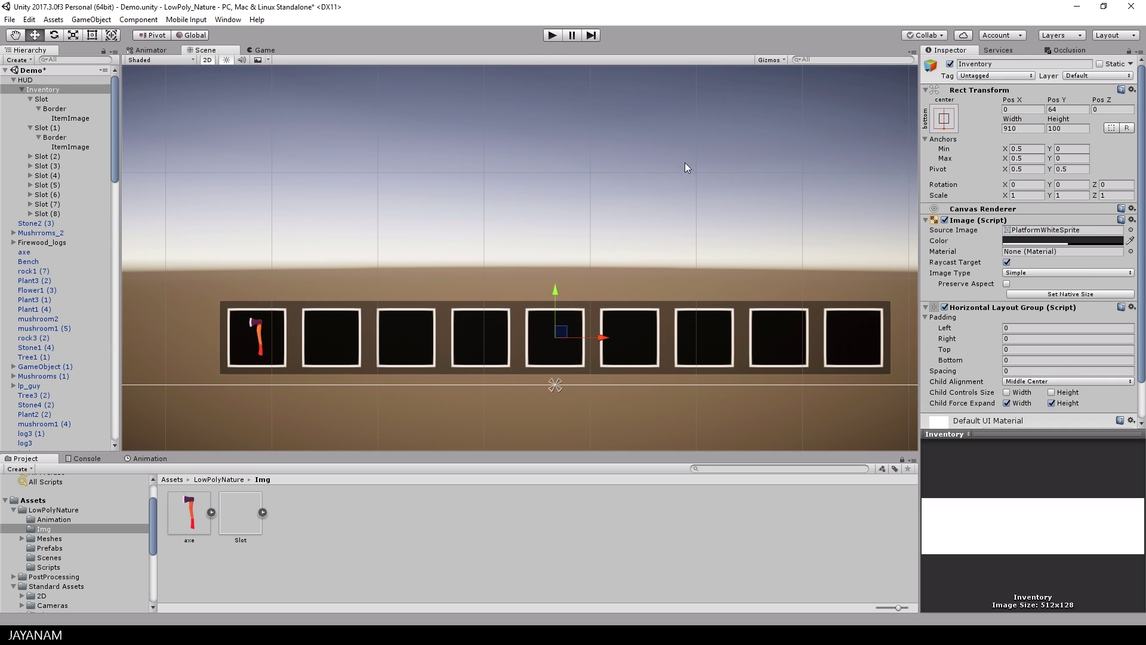
- Enter Play mode to show the nine-slot inventory bar with the axe in the Game view
left_click(553, 36)
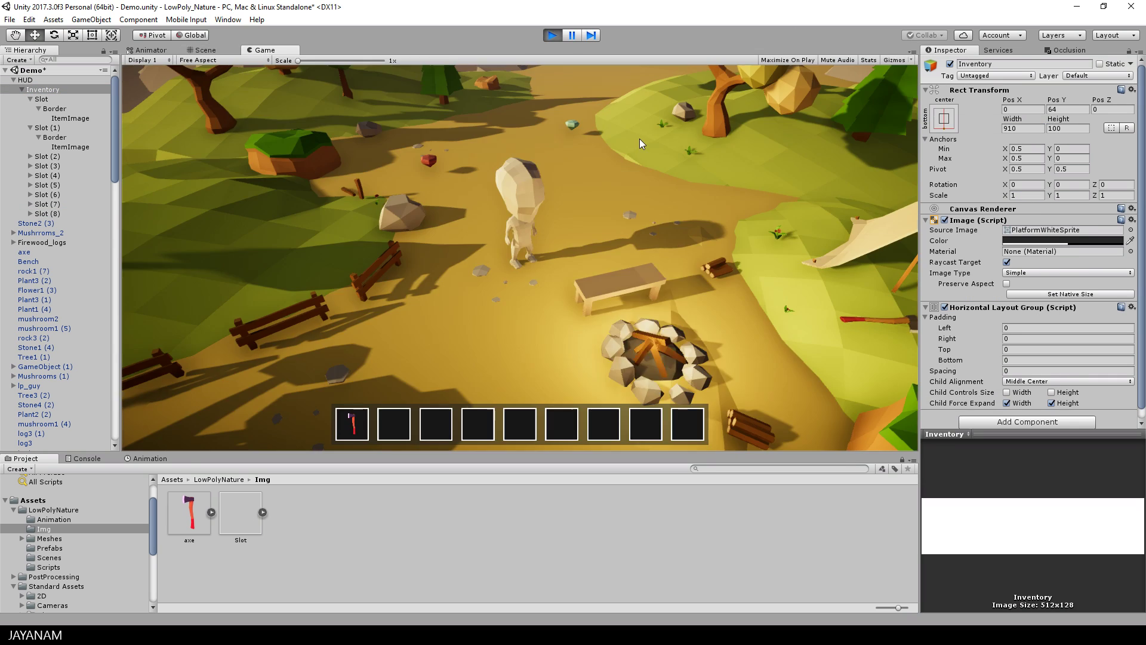